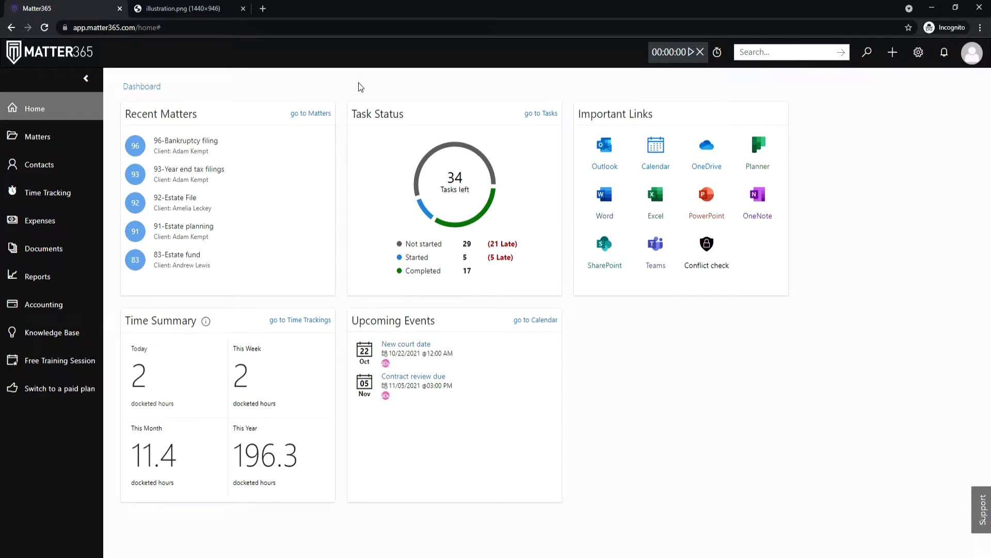
Step: View the Microsoft 365 and QuickBooks integrations illustration, then show the signed-in account details on the dashboard
click(181, 7)
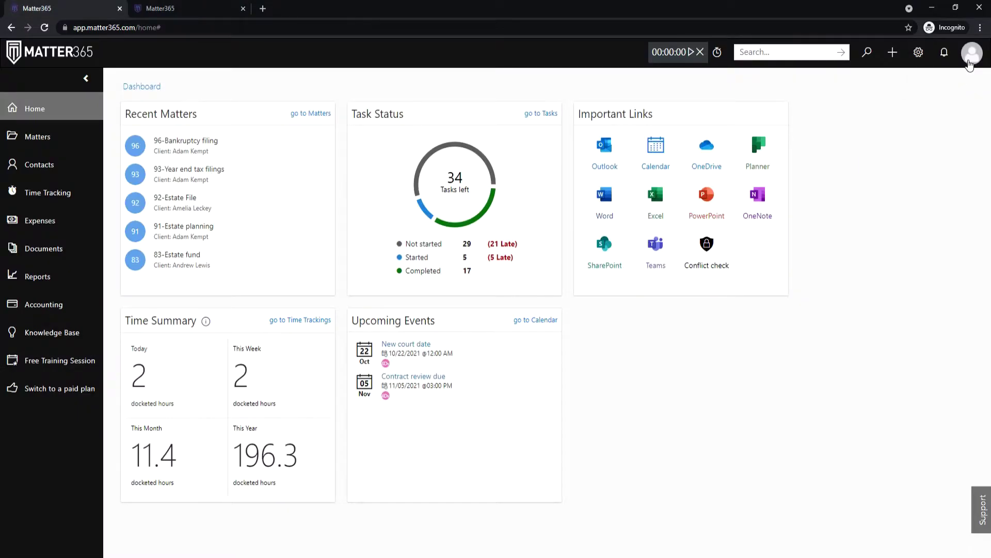
click(969, 63)
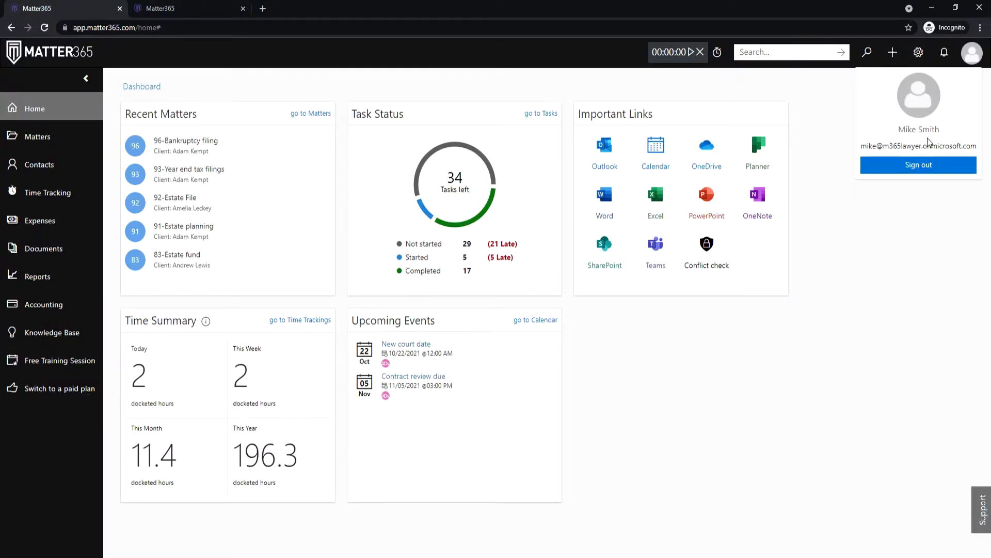
Step: Dismiss the account details and bring up the quick-create menu for matters, time entries, expenses and invoices
click(901, 299)
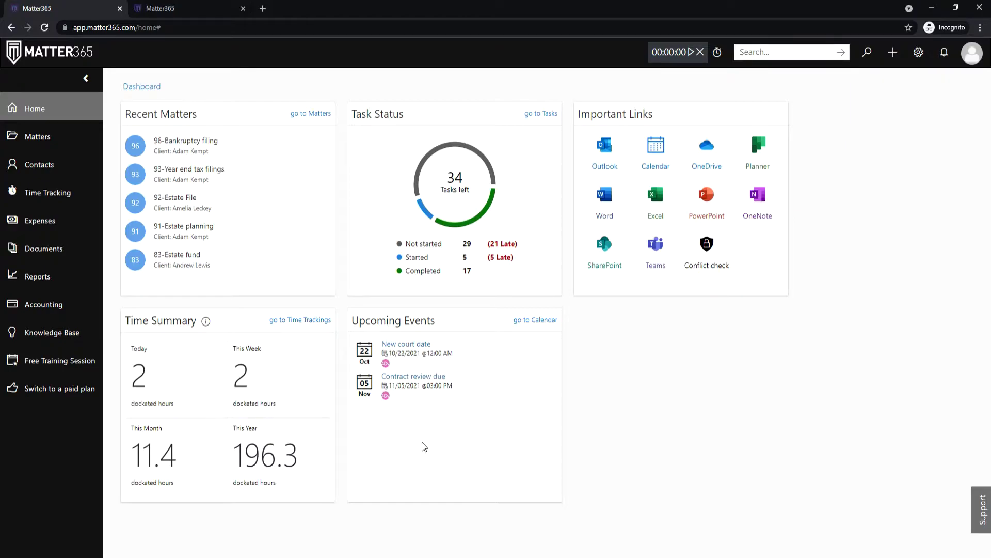
click(893, 52)
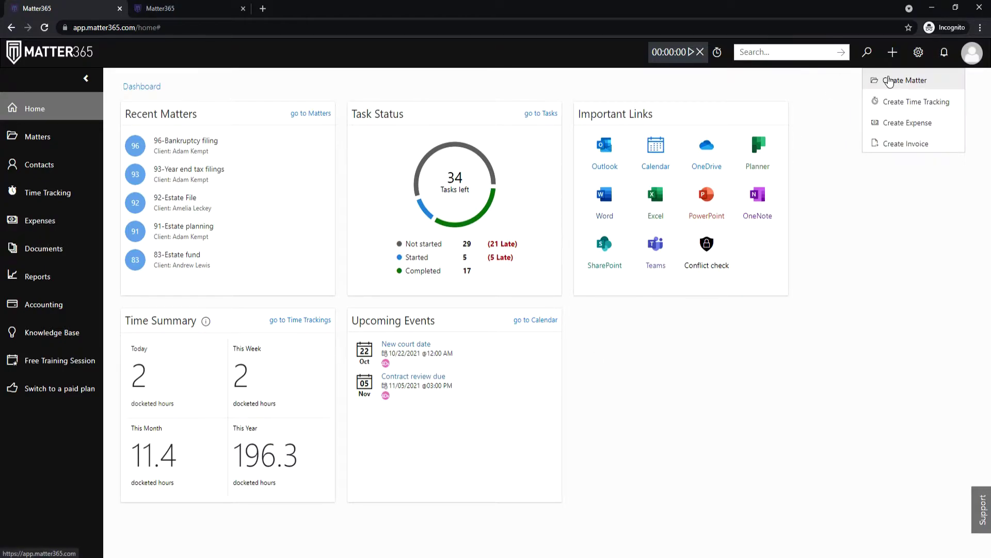
Step: Start a new matter with its source set to LinkedIn
click(889, 77)
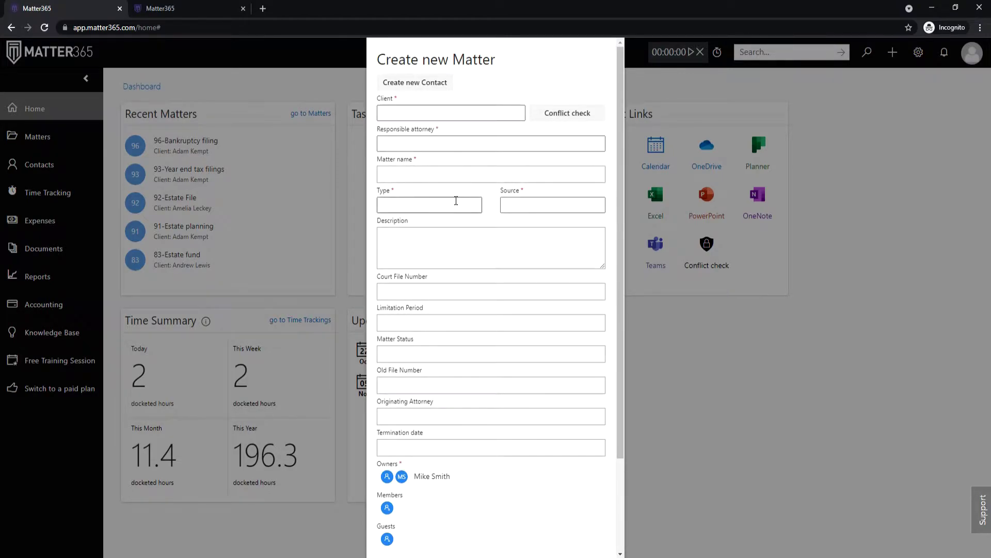
click(543, 203)
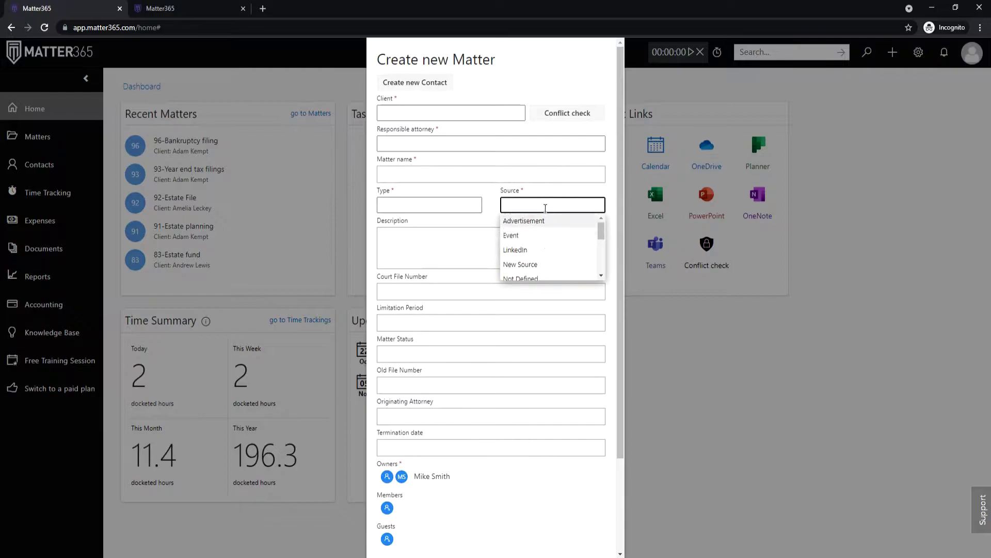
click(545, 250)
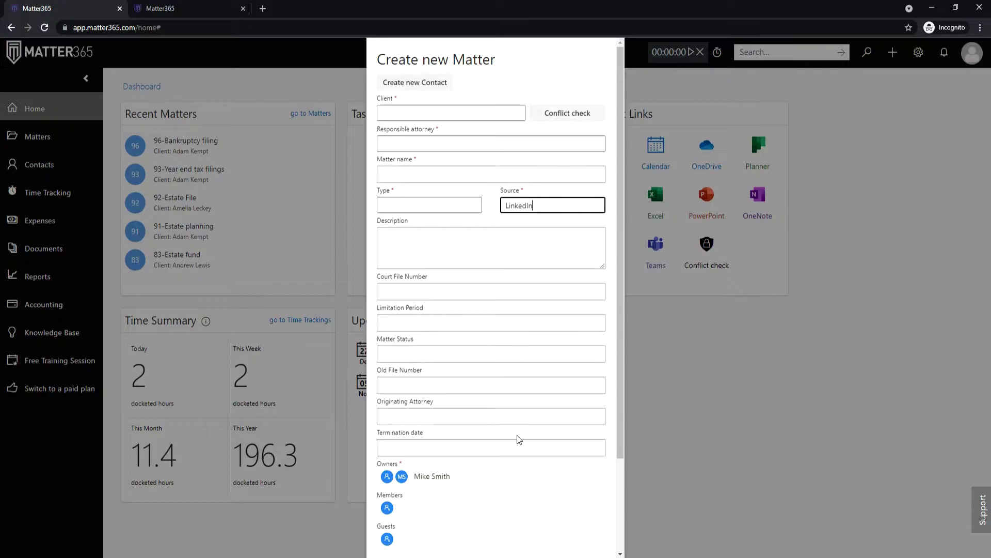
scroll(519, 418, down, 3)
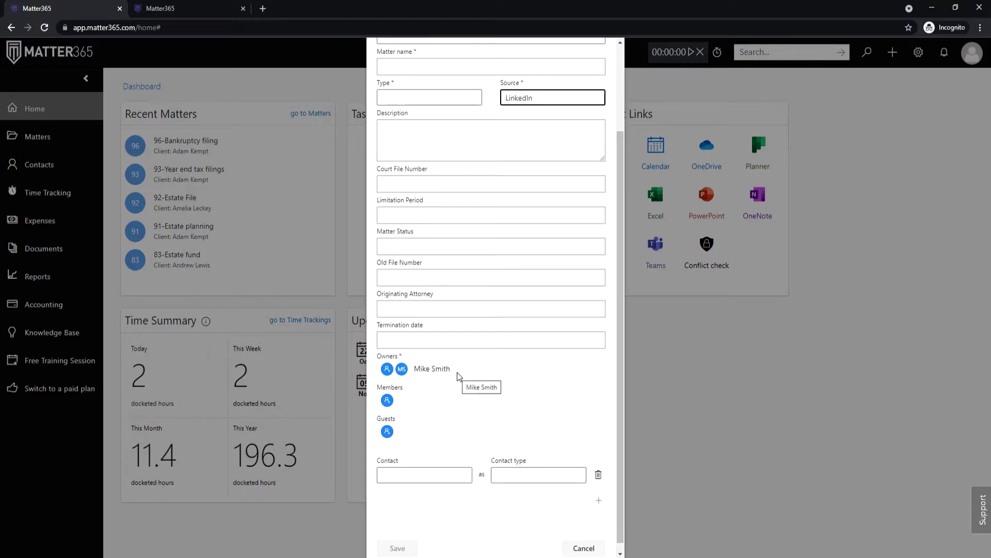
Step: Switch to matter 43's dashboard and highlight its $5,000.00 trust account balance
click(196, 9)
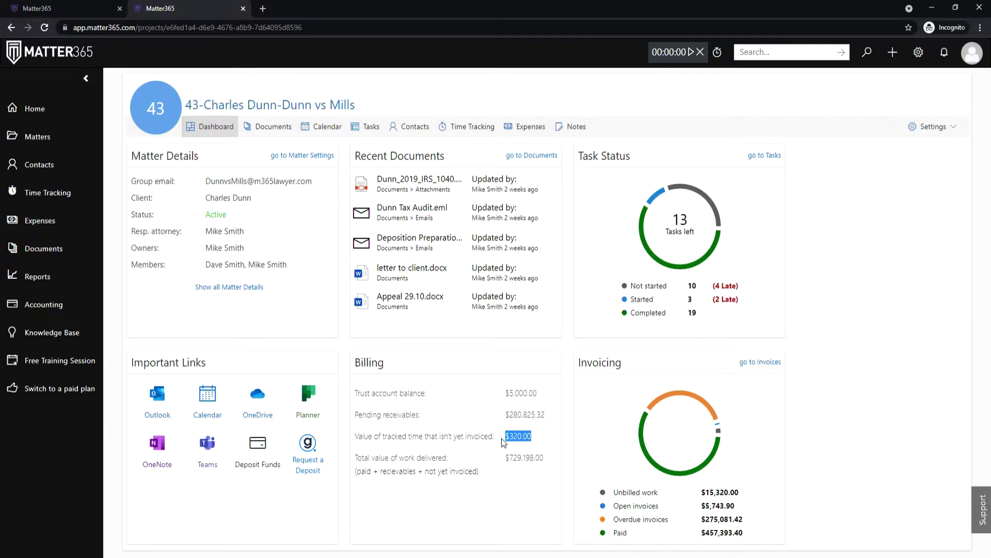
drag(549, 396, 487, 401)
click(548, 392)
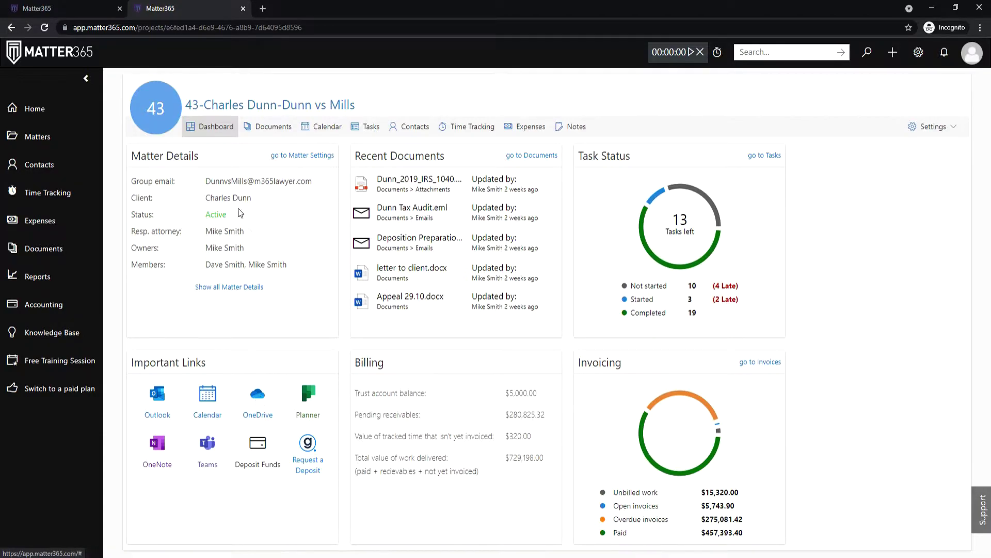
Step: Browse matter 43's documents, select Appeal 29.10.docx, and open Coaches contract.docx in Word for the web
click(263, 127)
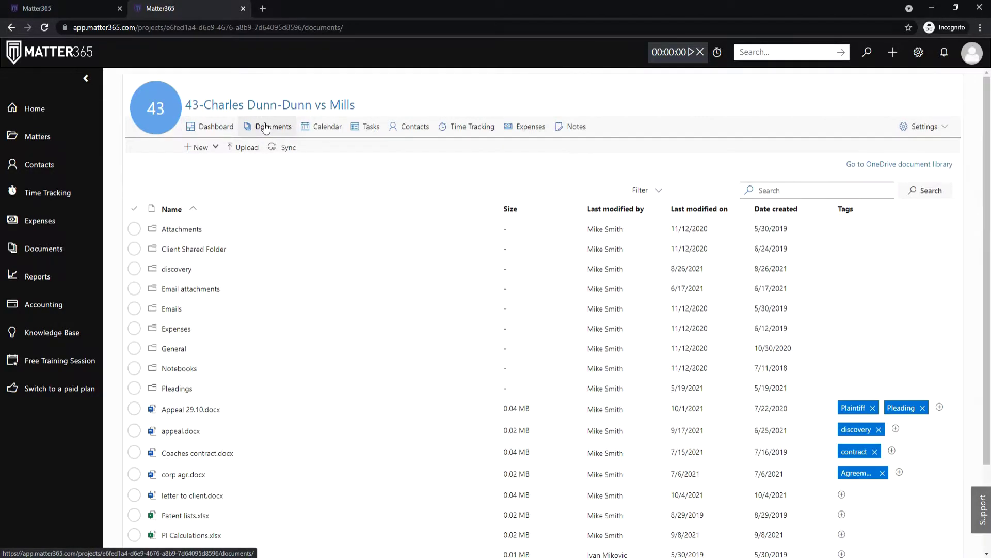
click(210, 152)
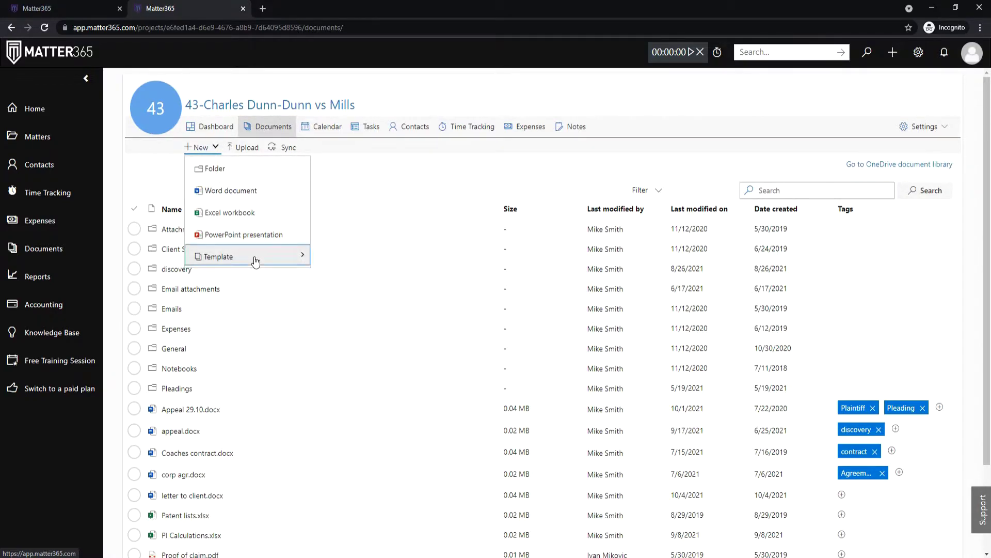
mouse_move(218, 256)
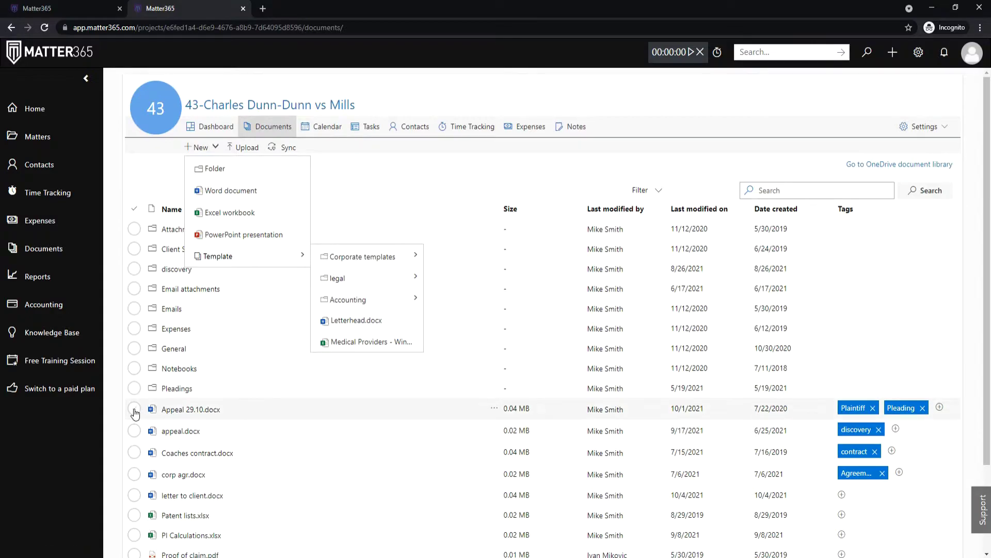
click(124, 407)
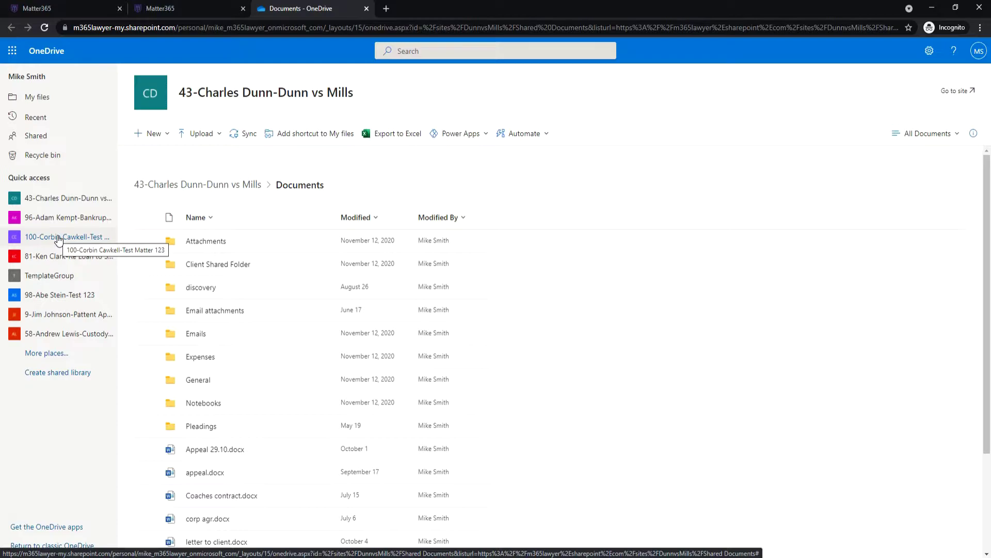
click(219, 496)
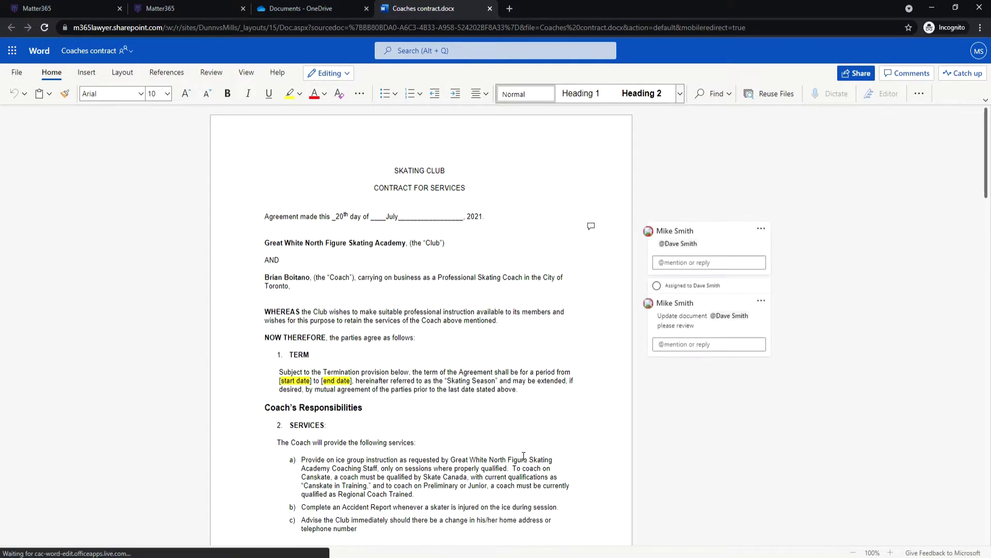
Step: Review the Coaches contract's version history, then close the Word, OneDrive and extra Matter365 pages
click(441, 51)
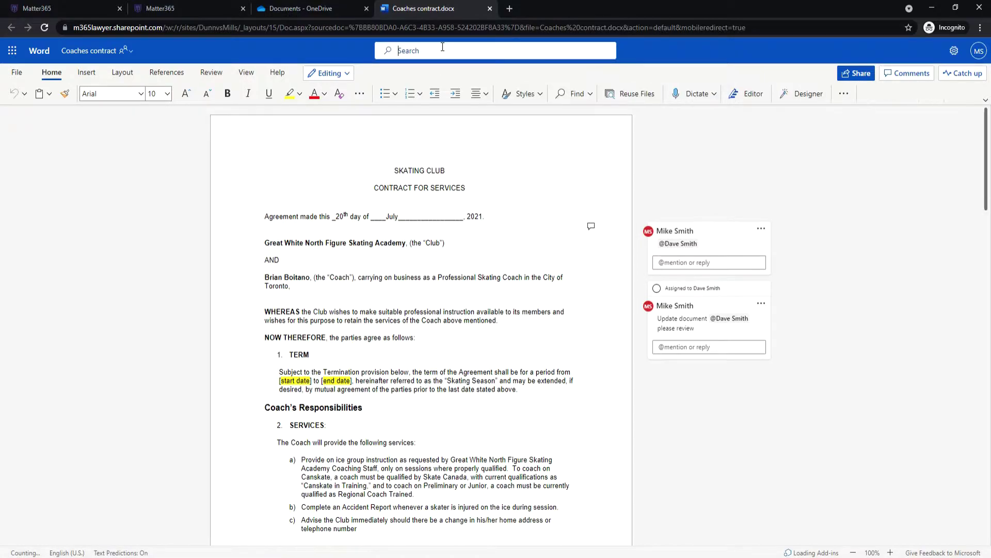
text(version)
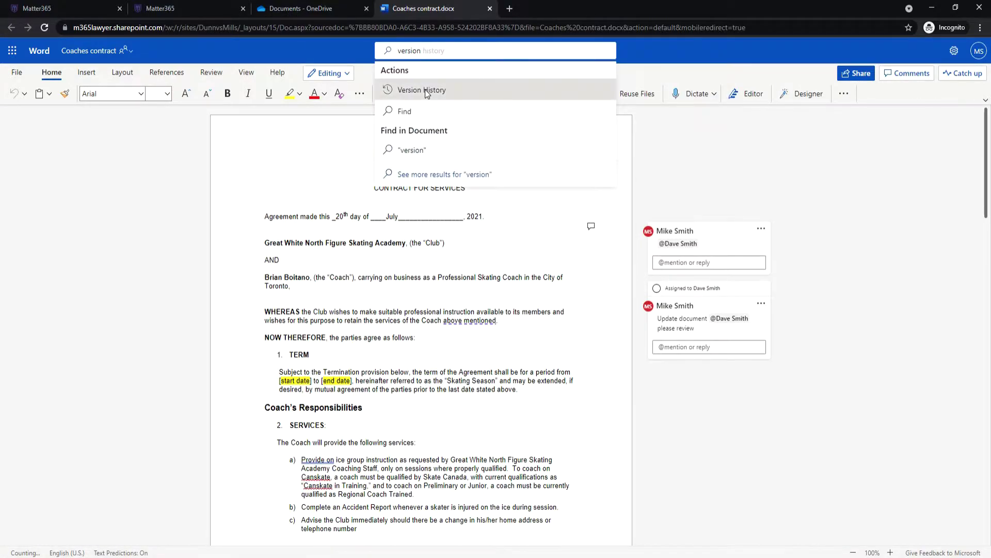
click(426, 89)
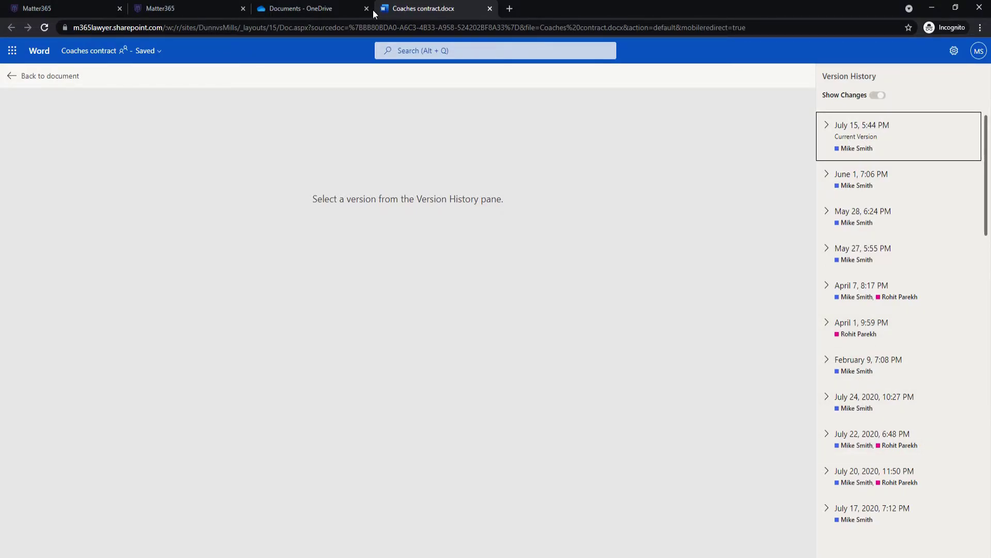
key(ctrl+w)
key(ctrl+w)
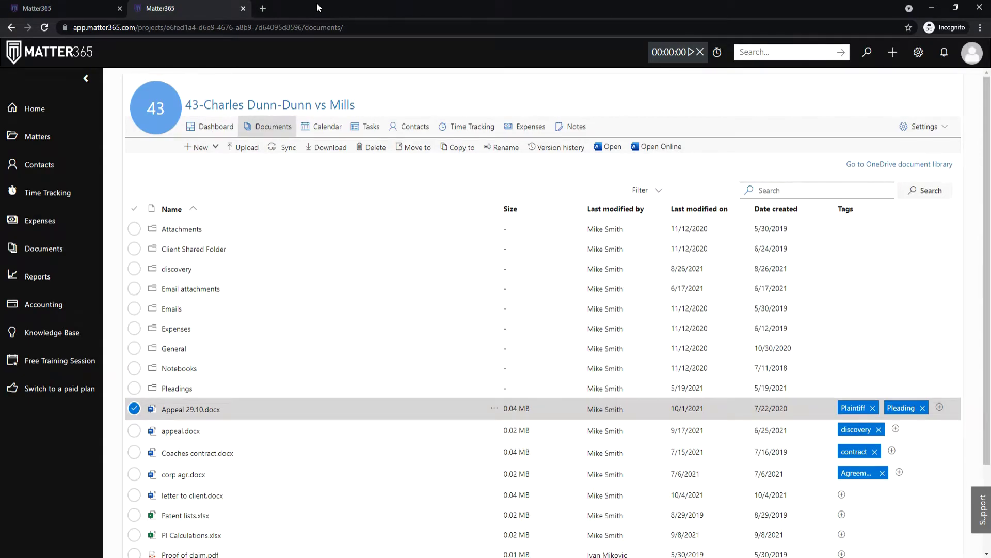
middle_click(204, 6)
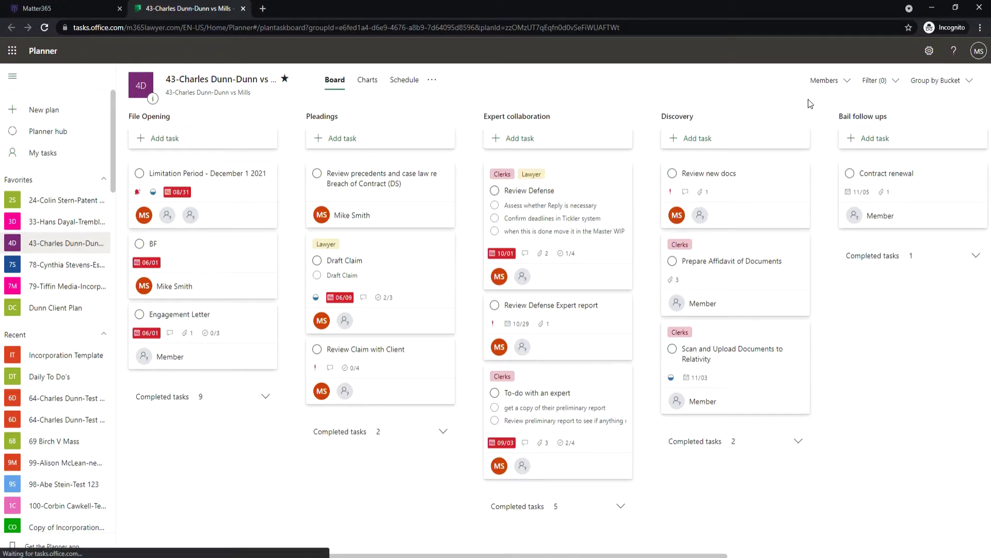
Step: Review the Review Defense task details, show all tasks assigned to me, then close Planner
click(596, 185)
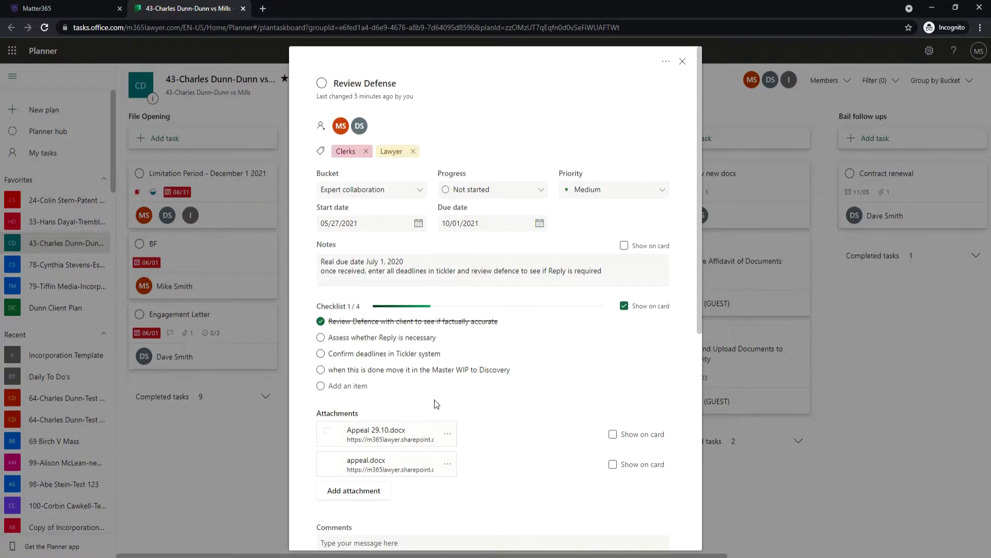
scroll(432, 399, down, 1)
scroll(433, 398, down, 1)
scroll(443, 449, down, 1)
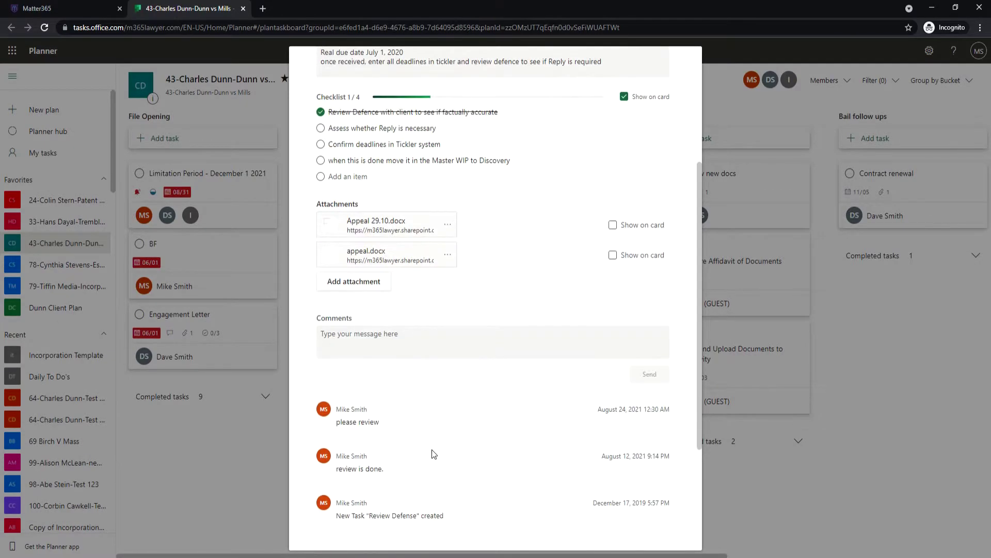
click(230, 453)
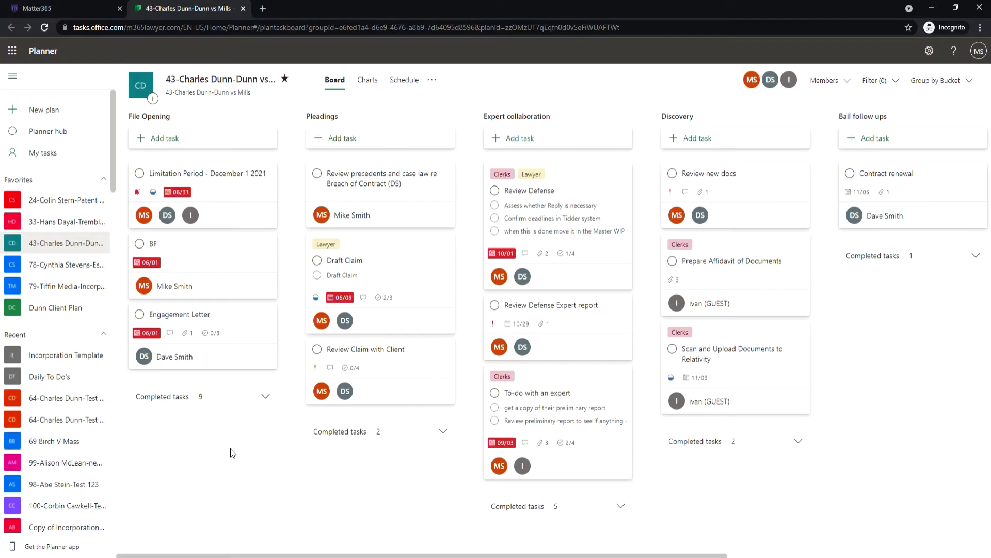
click(52, 159)
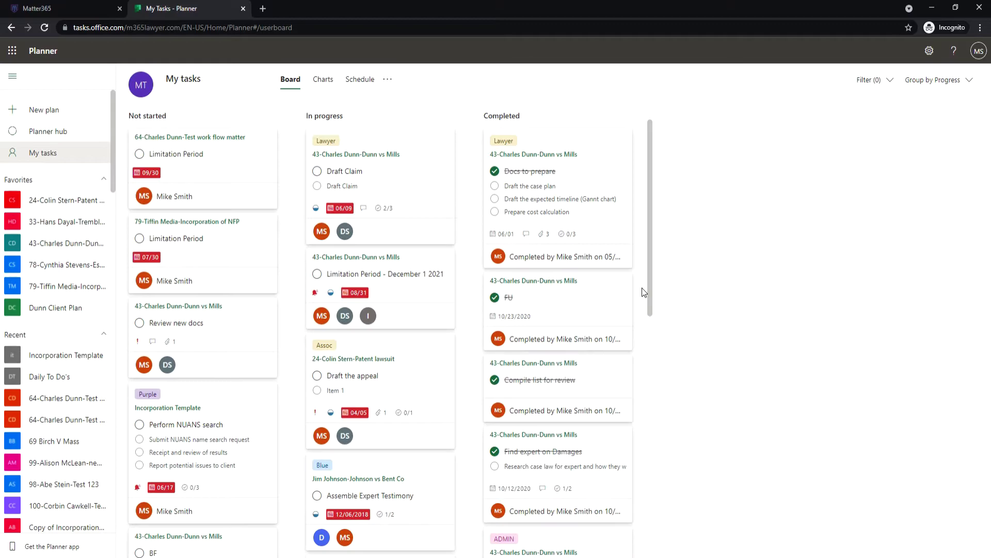
mouse_move(380, 186)
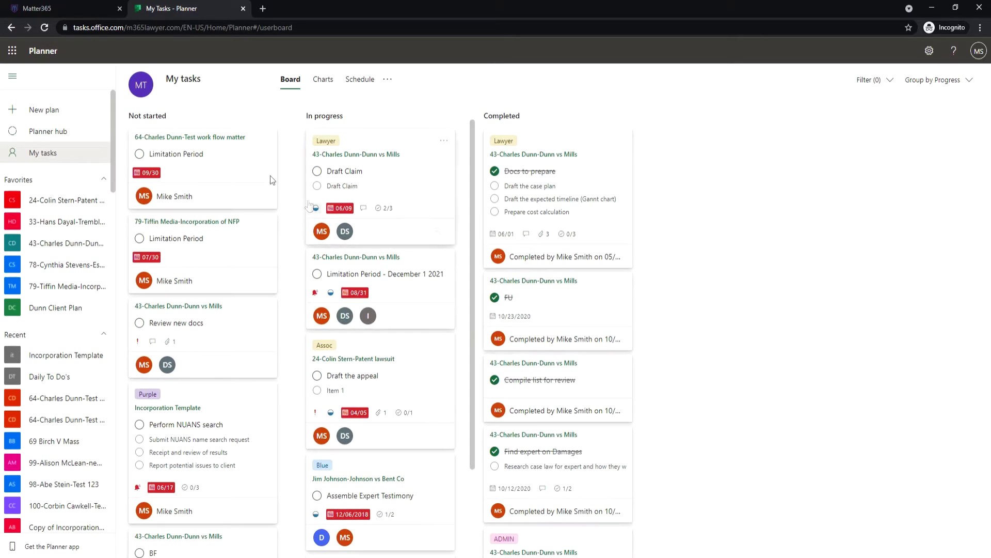
middle_click(162, 9)
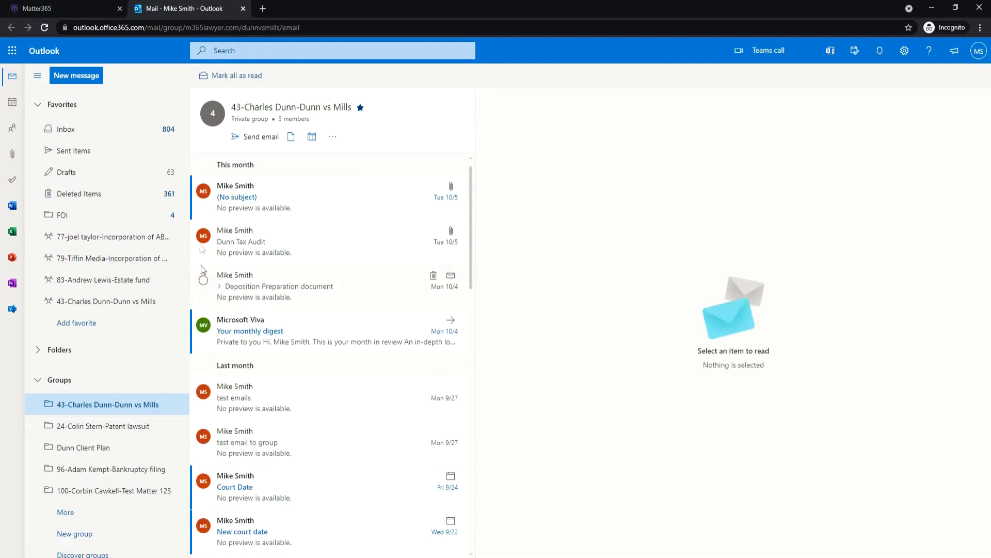
Step: Open the inbox and the Deposition Preparation document email
click(110, 134)
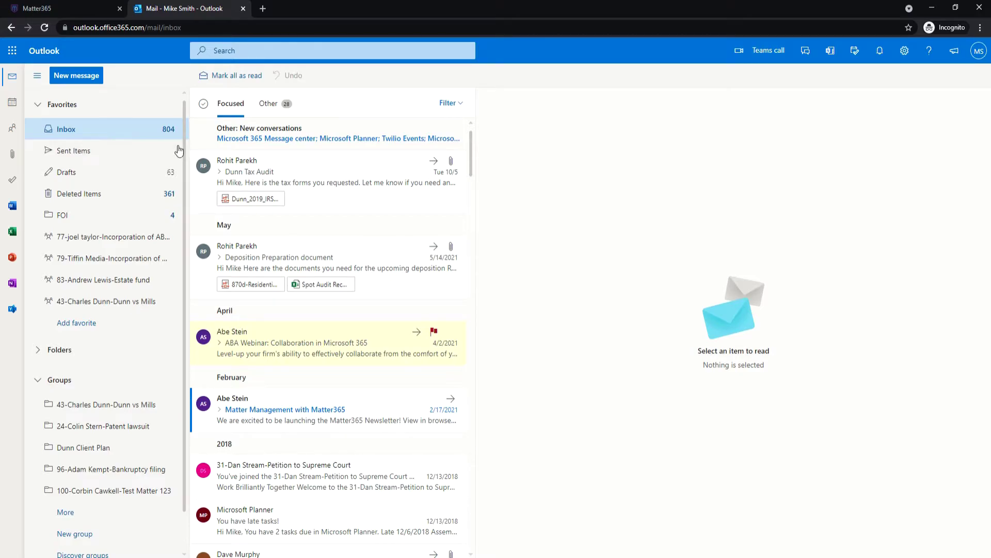
click(355, 260)
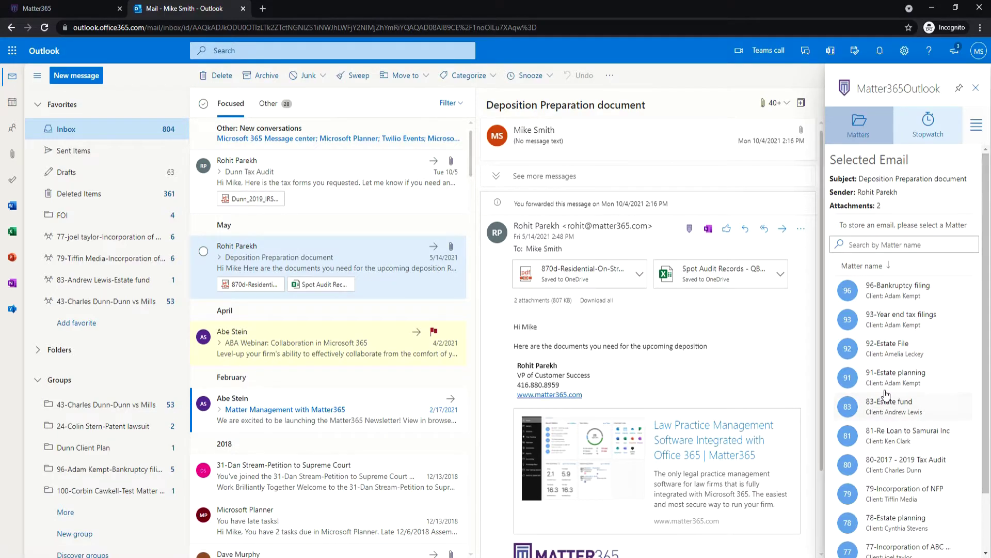
Step: Store the Deposition Preparation email in matter 93-Year end tax filings, then begin a new message
click(901, 321)
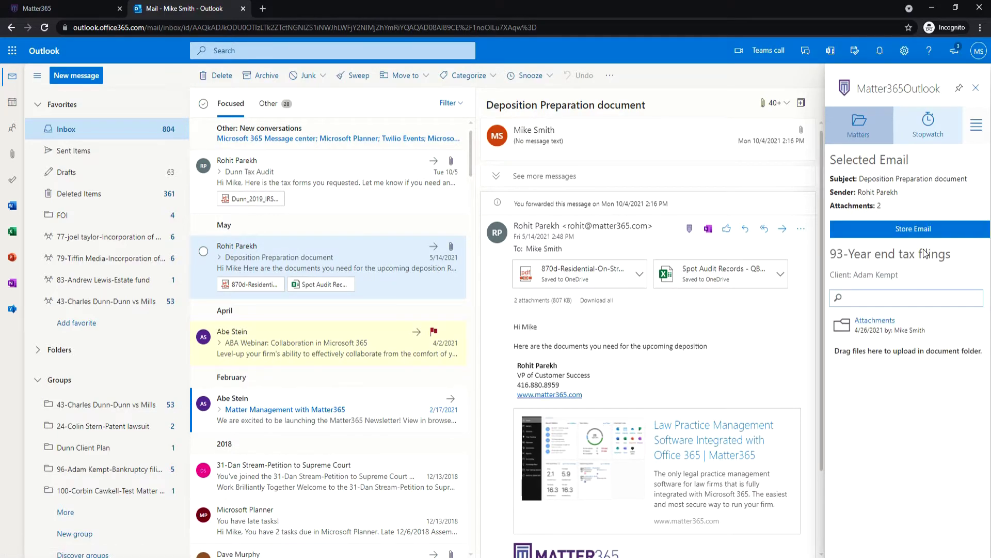
click(920, 229)
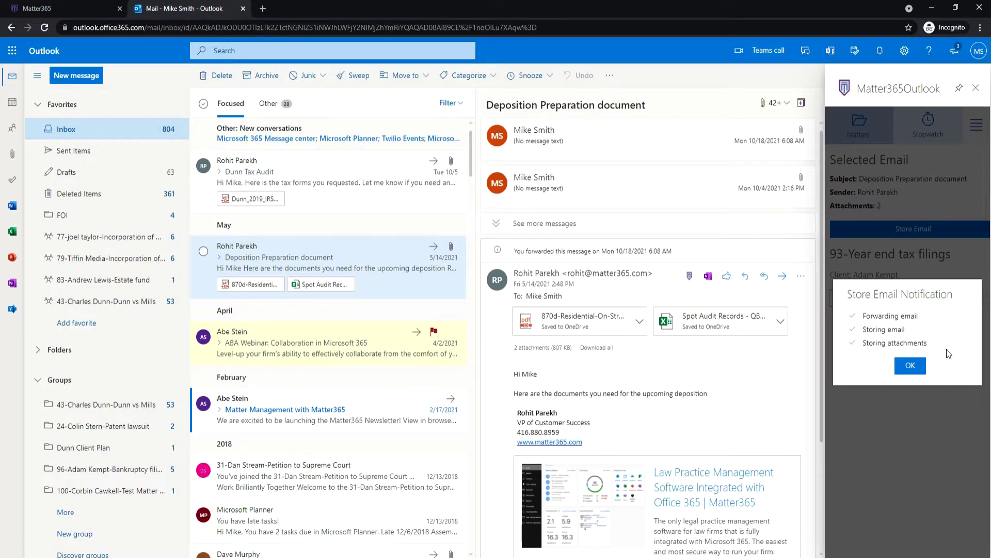
click(910, 365)
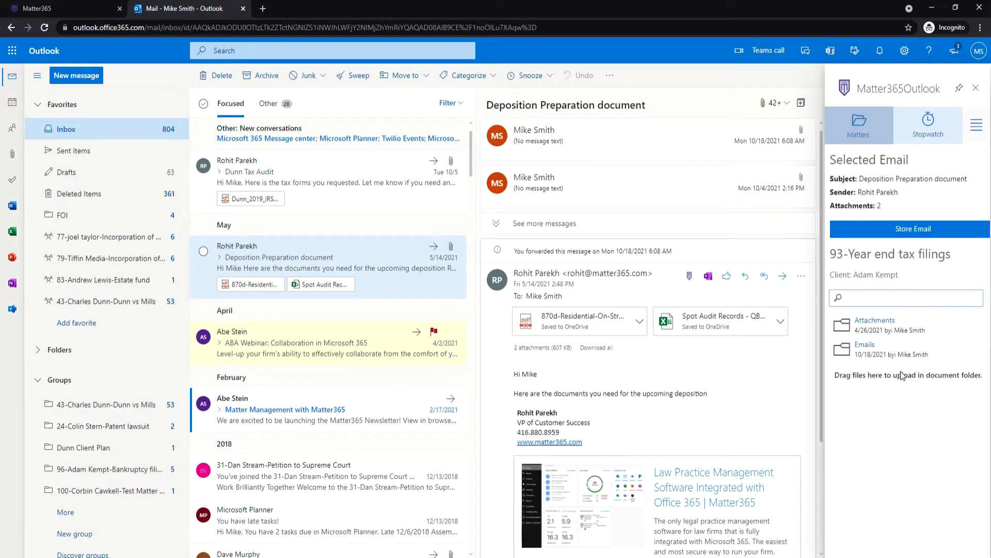
click(68, 81)
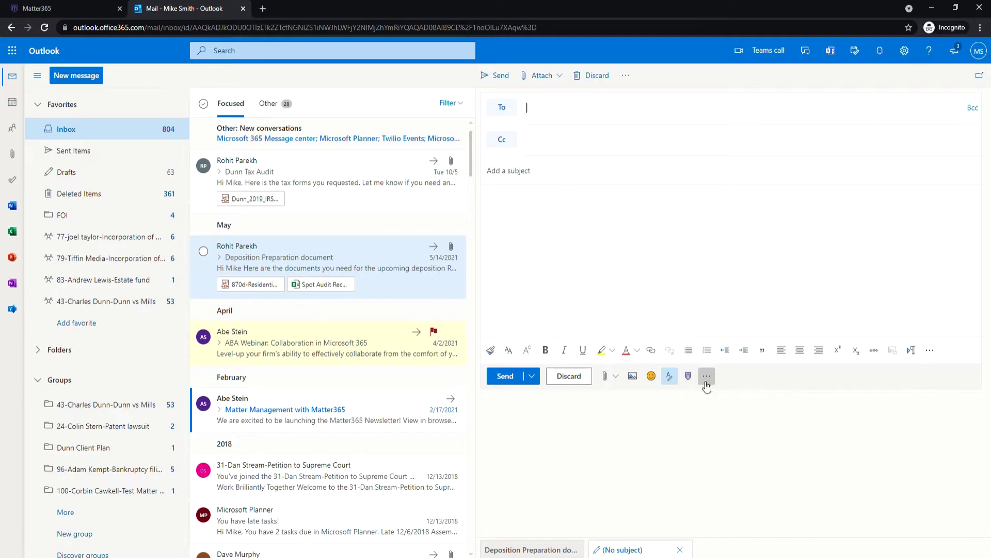
Step: Attach based on a template.docx from the 96-Bankruptcy filing matter to the draft via the Matter365 panel
click(688, 376)
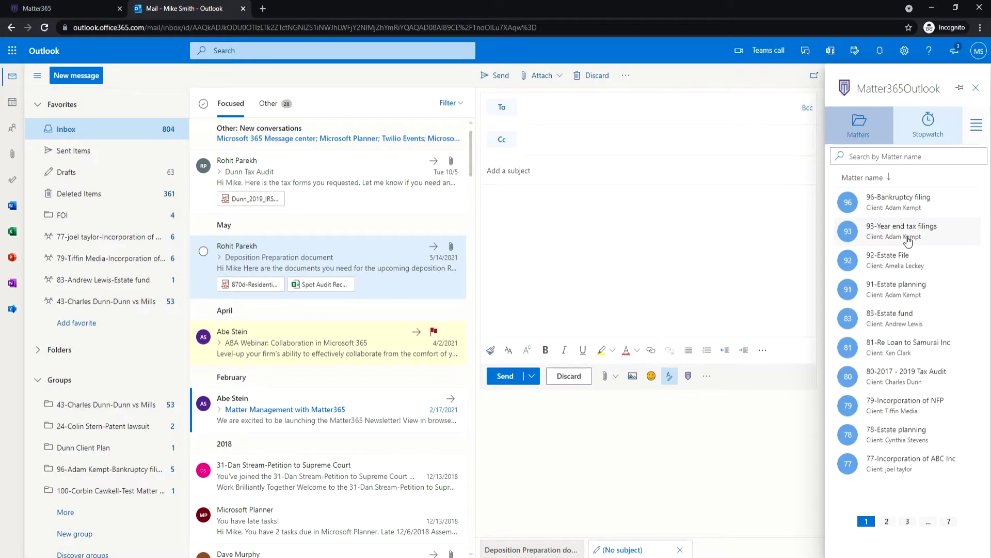
click(904, 211)
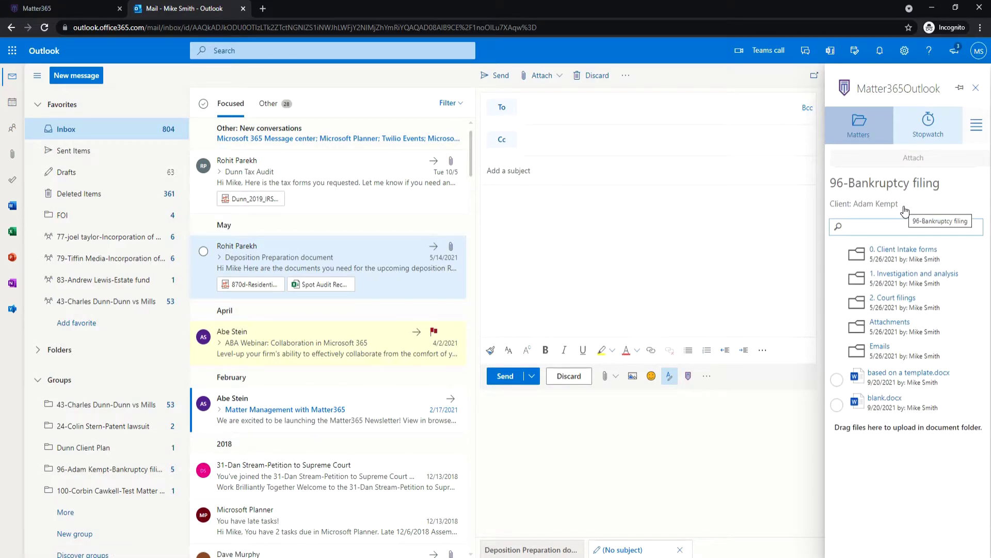
click(838, 379)
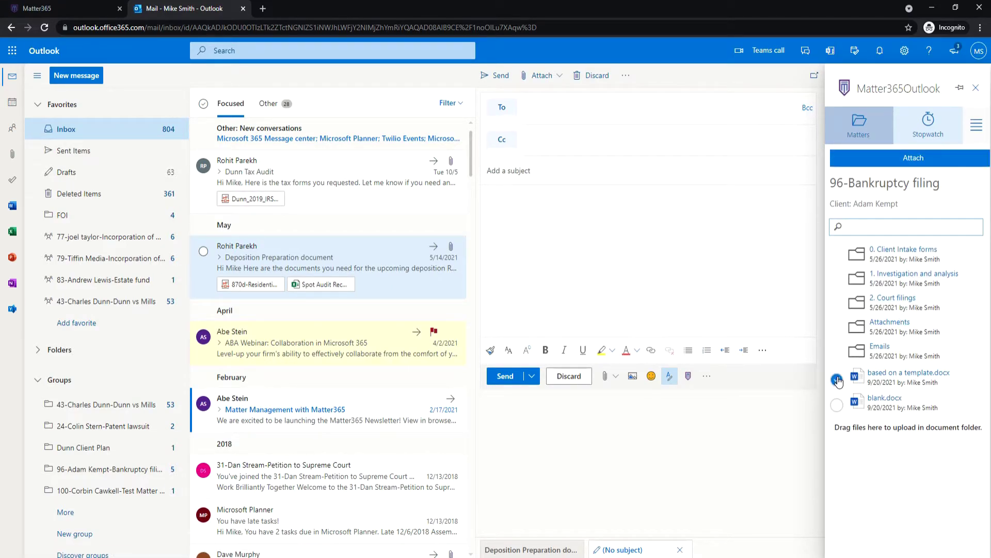
click(904, 158)
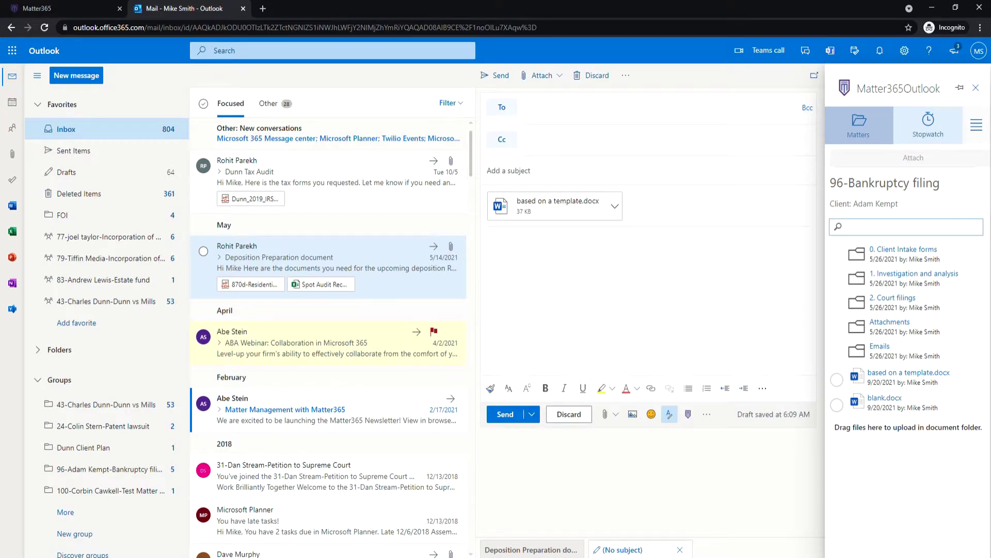
click(940, 136)
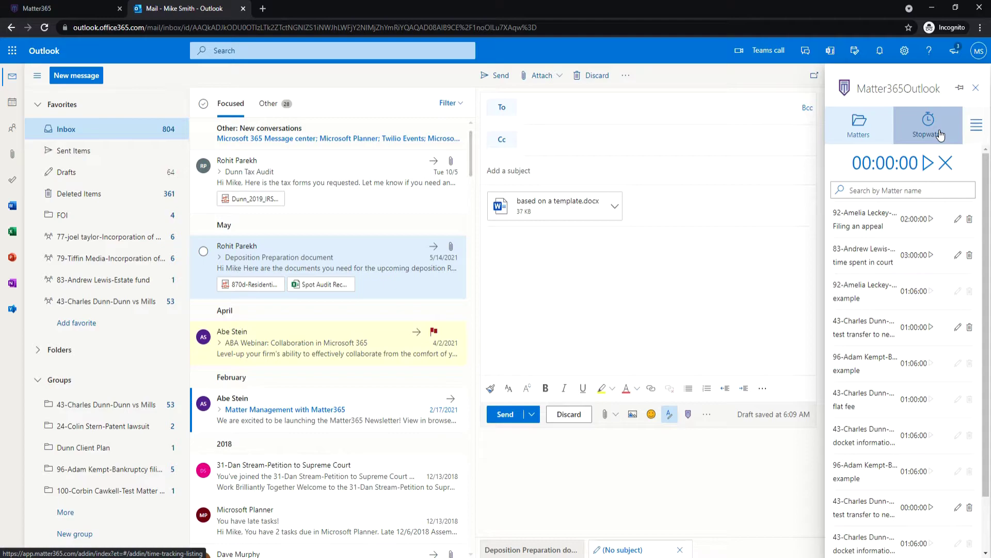
Step: Start the Matter365 stopwatch in Outlook and return to the matter dashboard tab
click(929, 164)
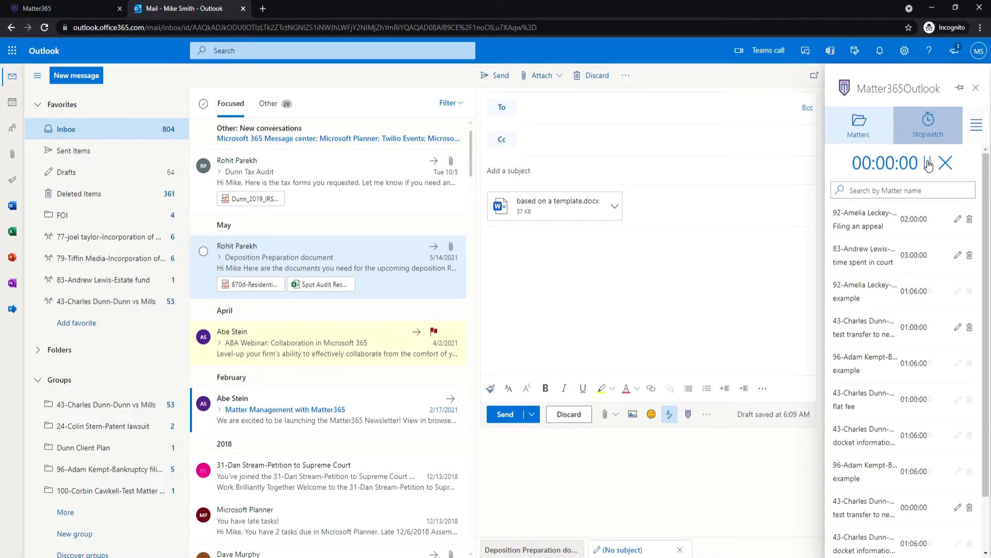
click(92, 8)
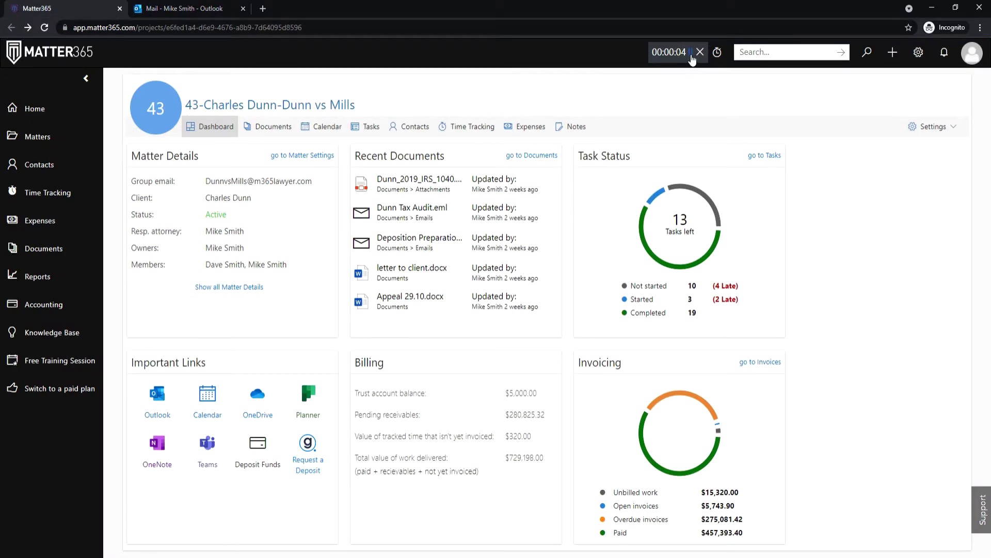
Step: Stop the header timer and bill the time to the Year end tax filings matter
click(691, 54)
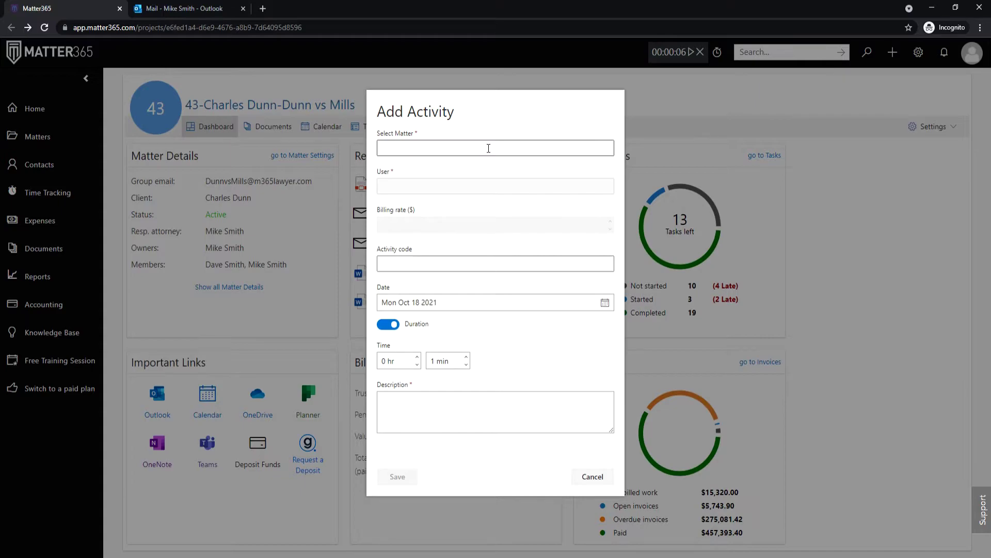
click(488, 148)
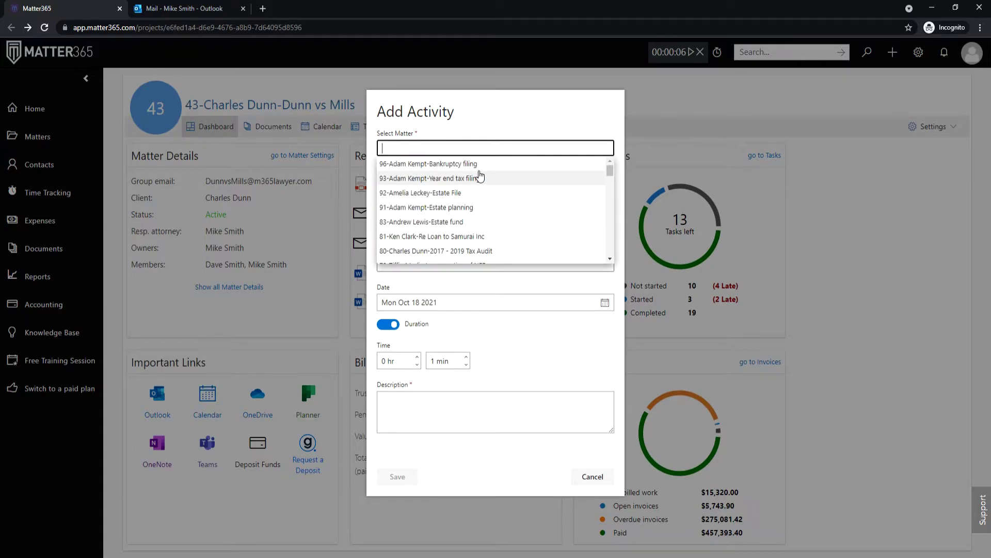
click(479, 177)
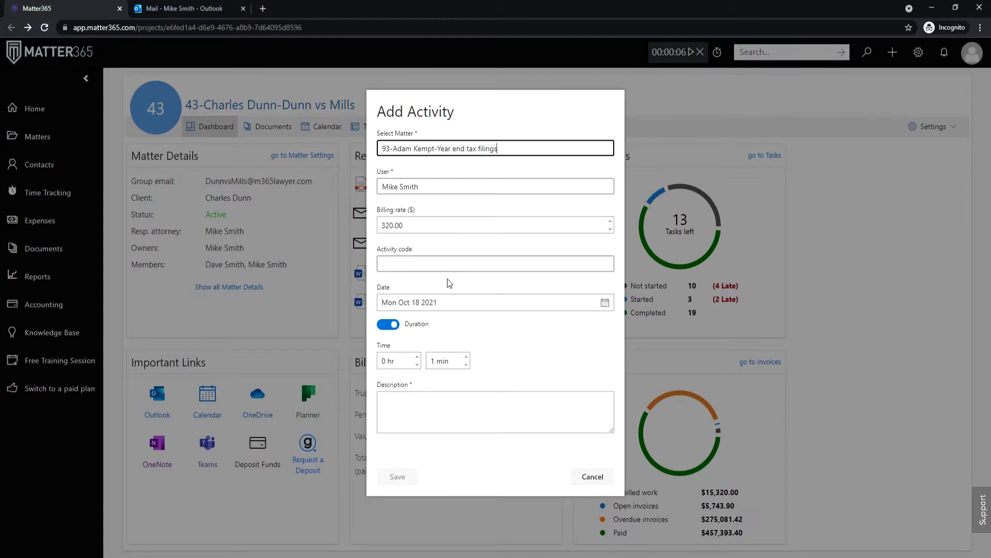
Step: Log it as a 2-hour L140 Document/File Management activity described as demo and save
click(453, 265)
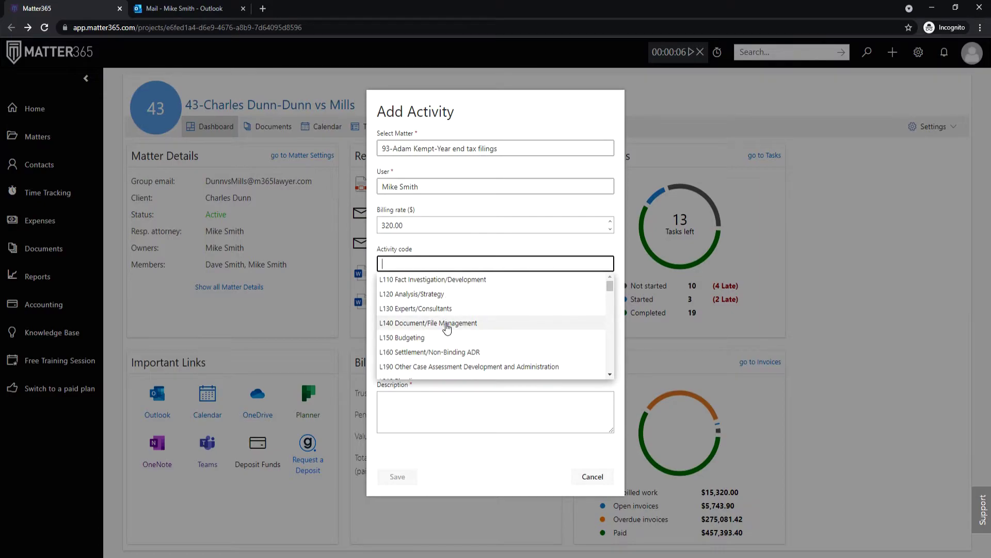
click(447, 329)
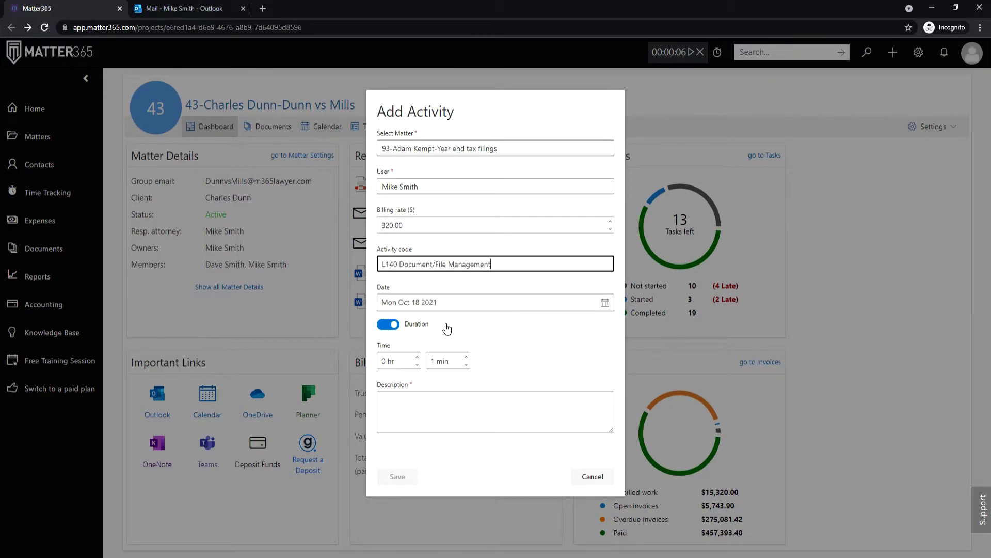
click(417, 357)
click(417, 356)
click(417, 404)
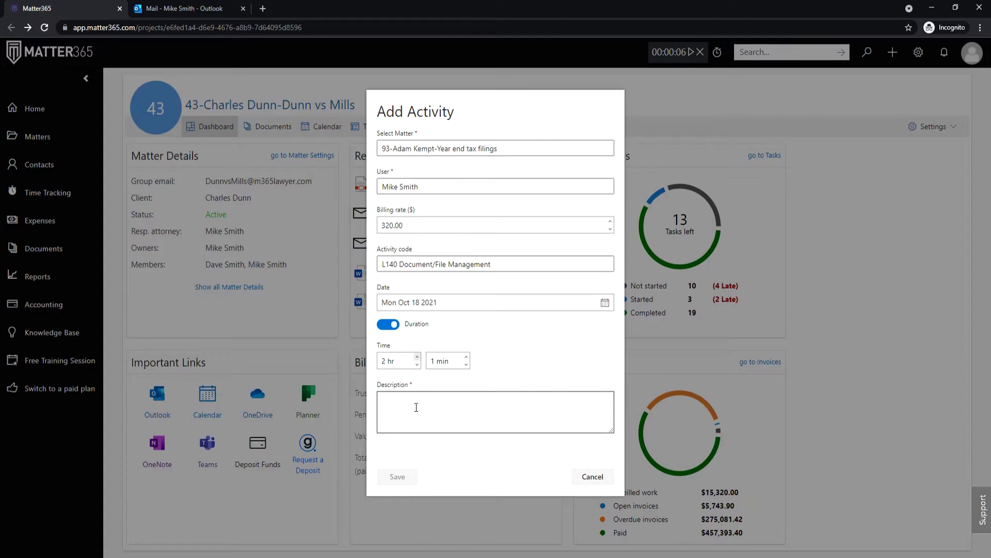
text(demo)
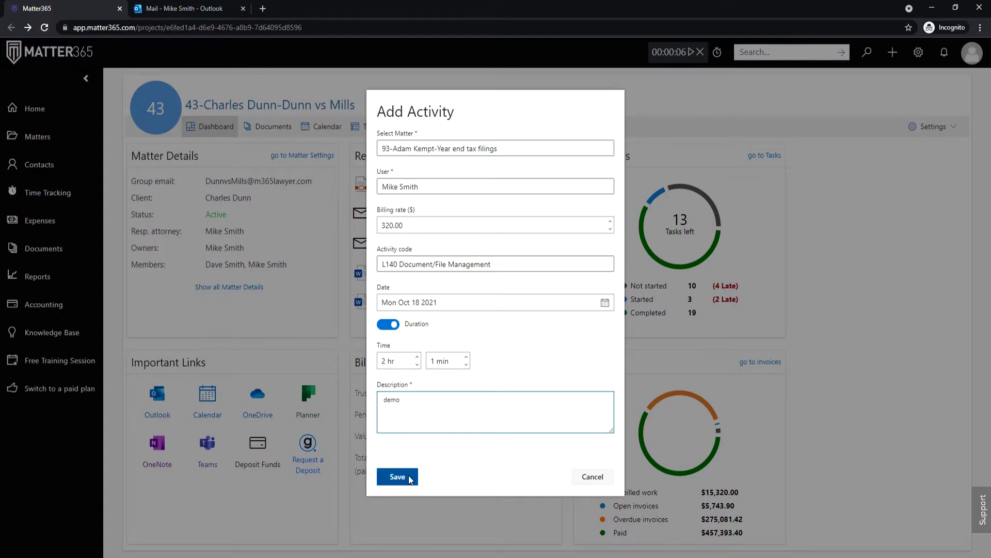
click(408, 477)
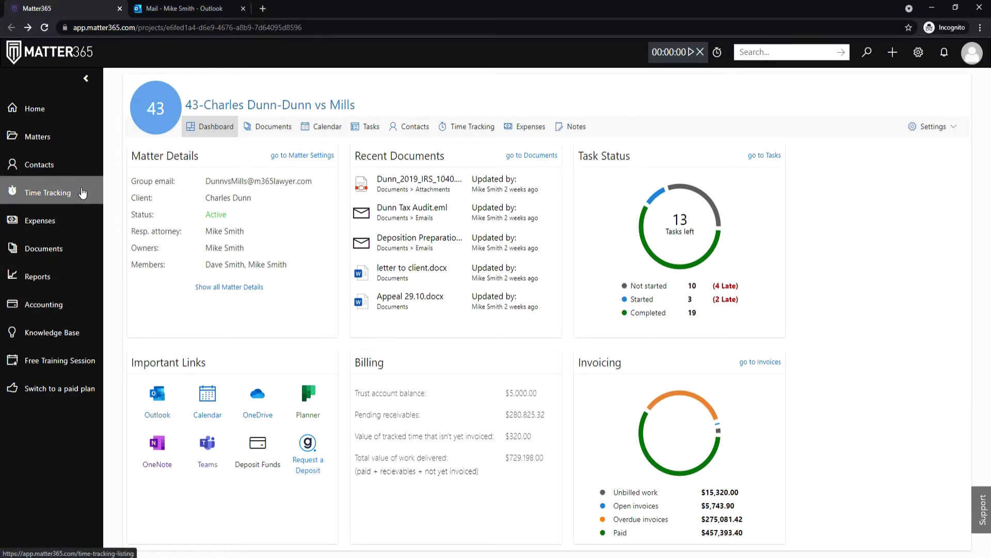
click(82, 193)
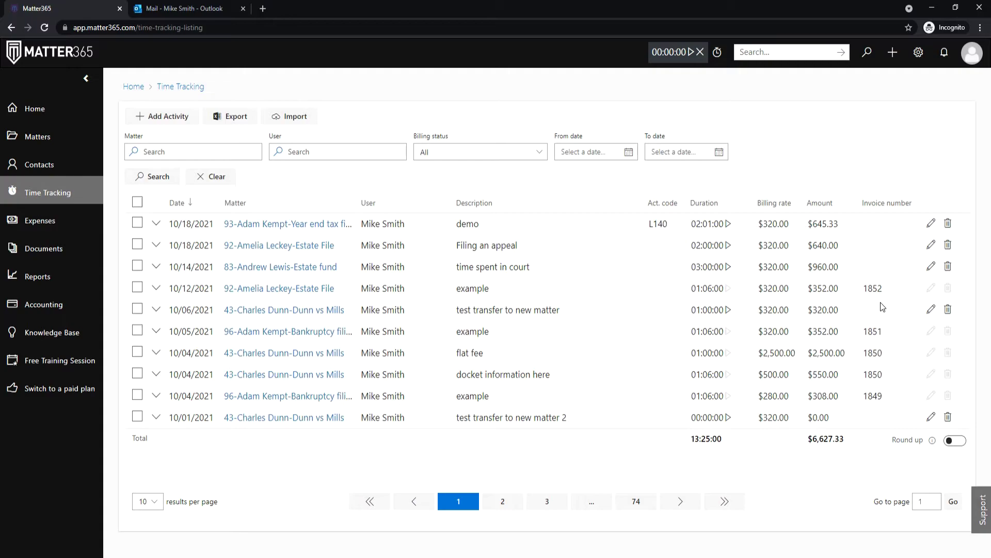
Step: Resume then stop timing the demo entry, bringing it to 02:01:07 and $645.96
click(728, 225)
click(727, 225)
Step: View the expenses list and the Add Expense form, cancel it, then start a new invoice
click(61, 225)
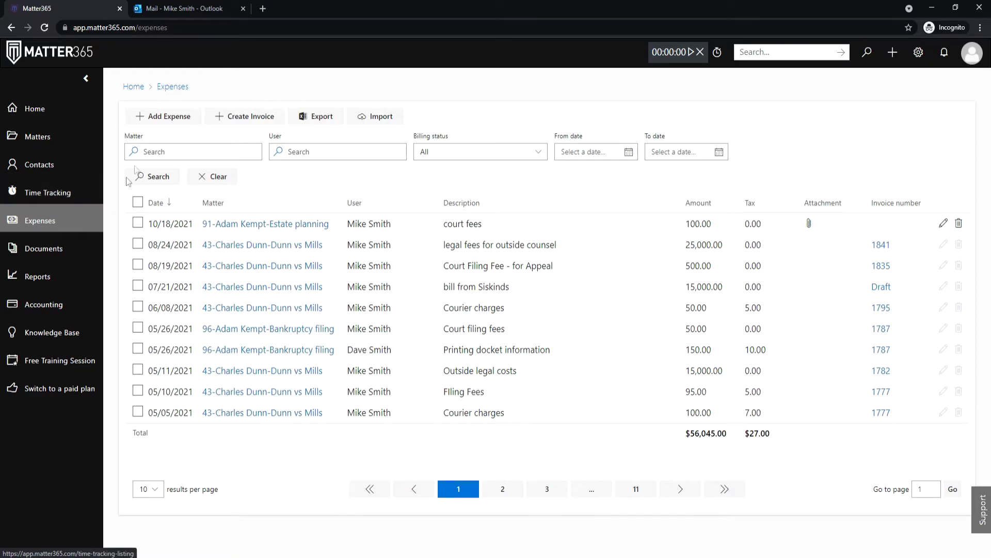
click(172, 118)
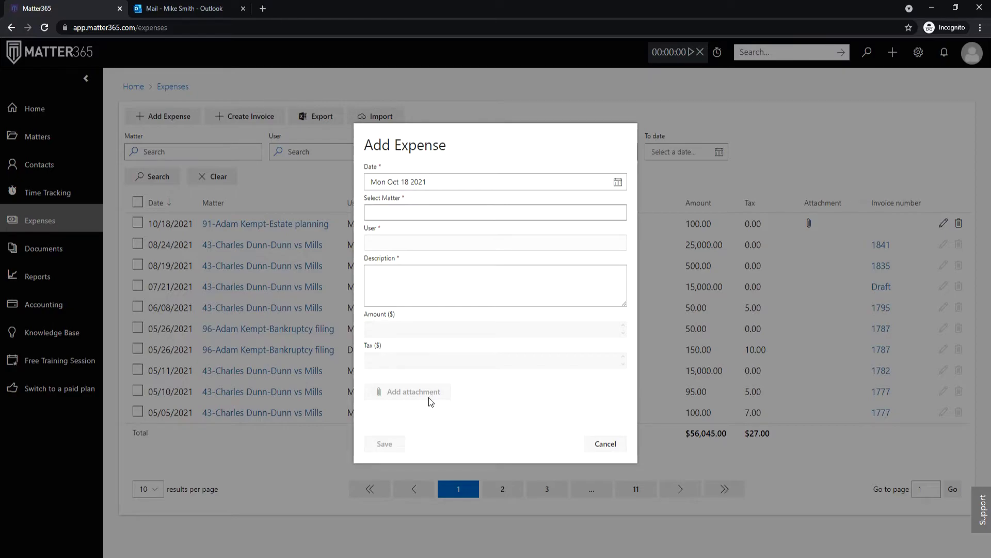
click(605, 443)
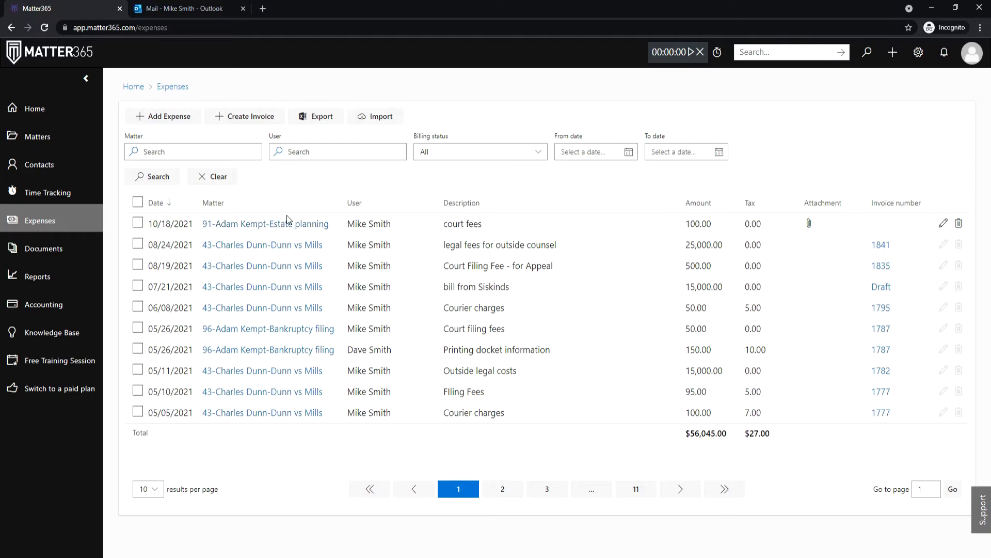
click(240, 121)
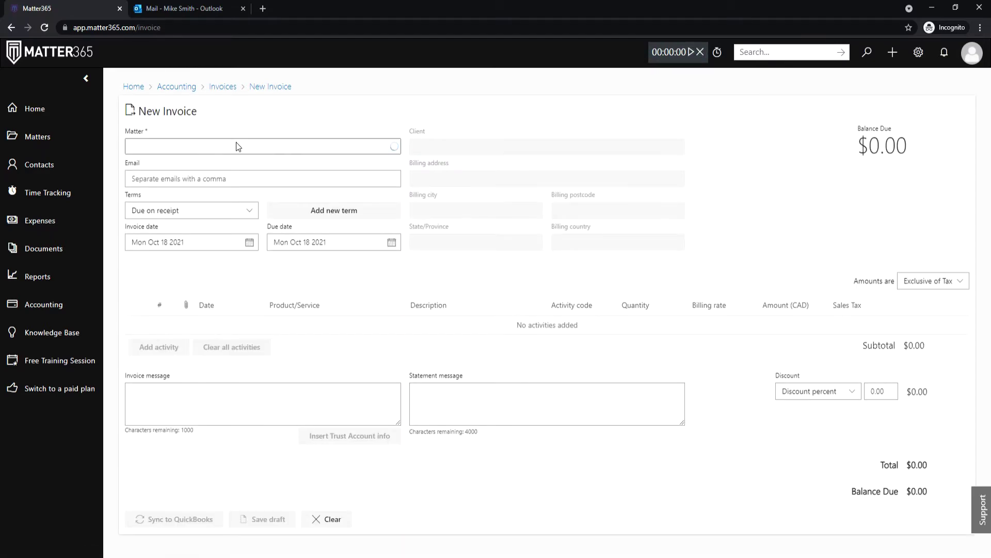
Step: Bill the invoice to Year end tax filings and add the demo activity to it
click(236, 146)
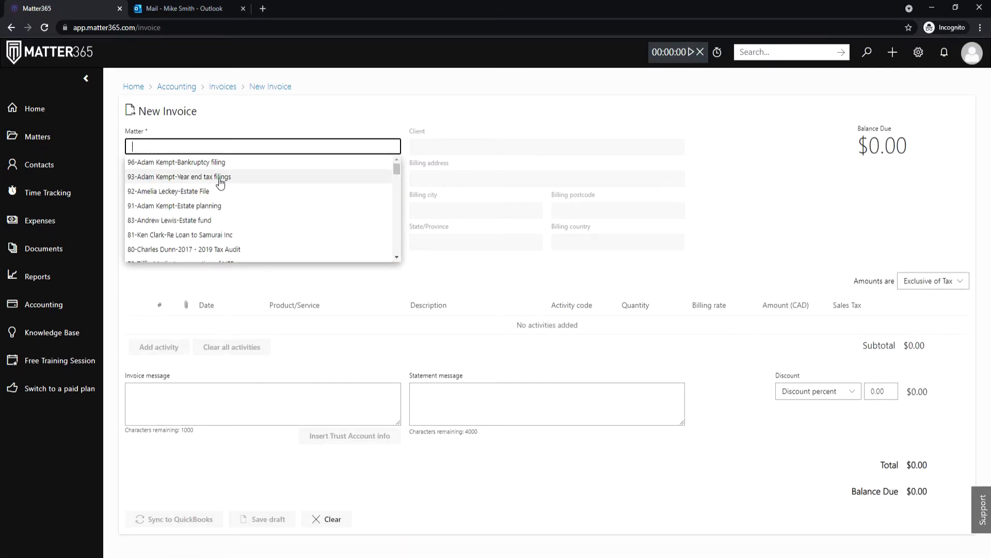
click(218, 178)
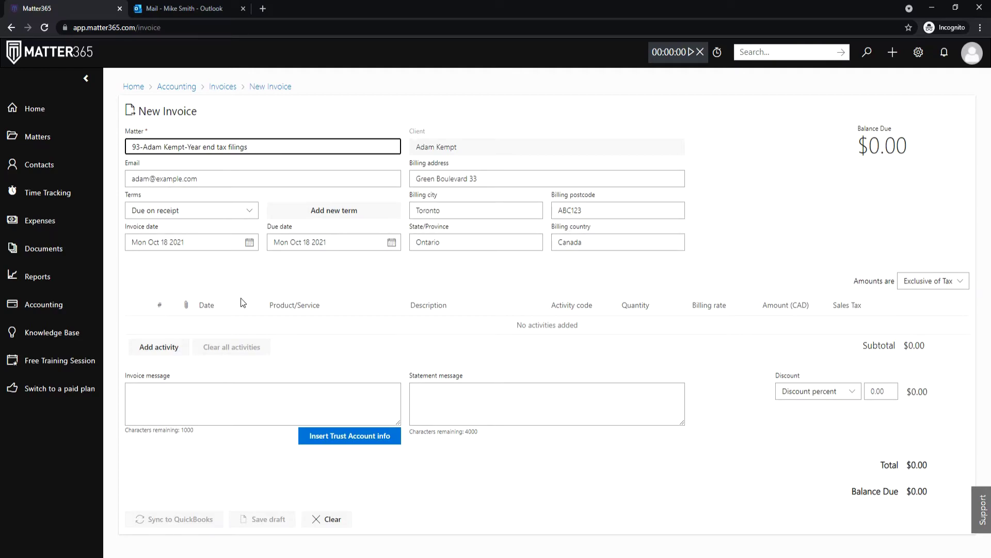
click(159, 347)
click(437, 239)
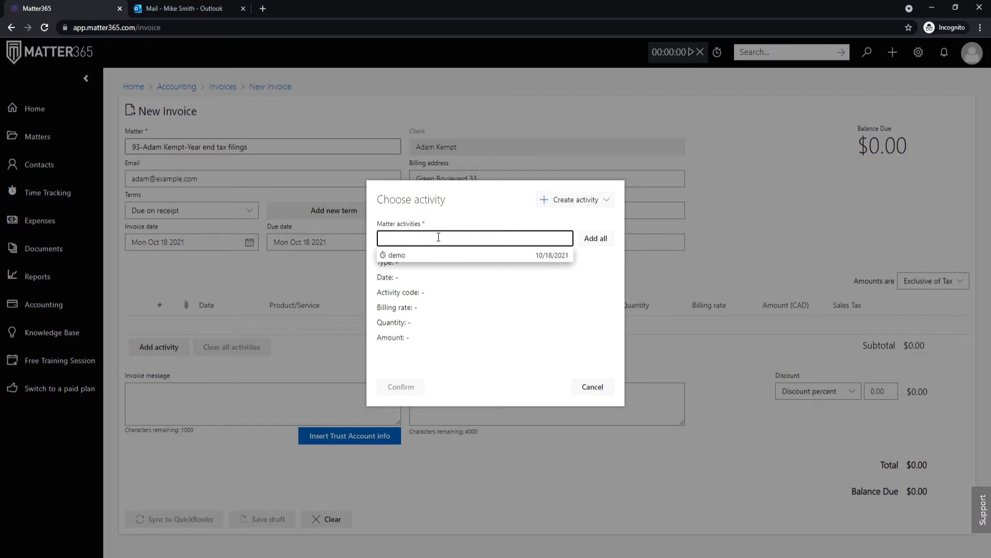
click(439, 255)
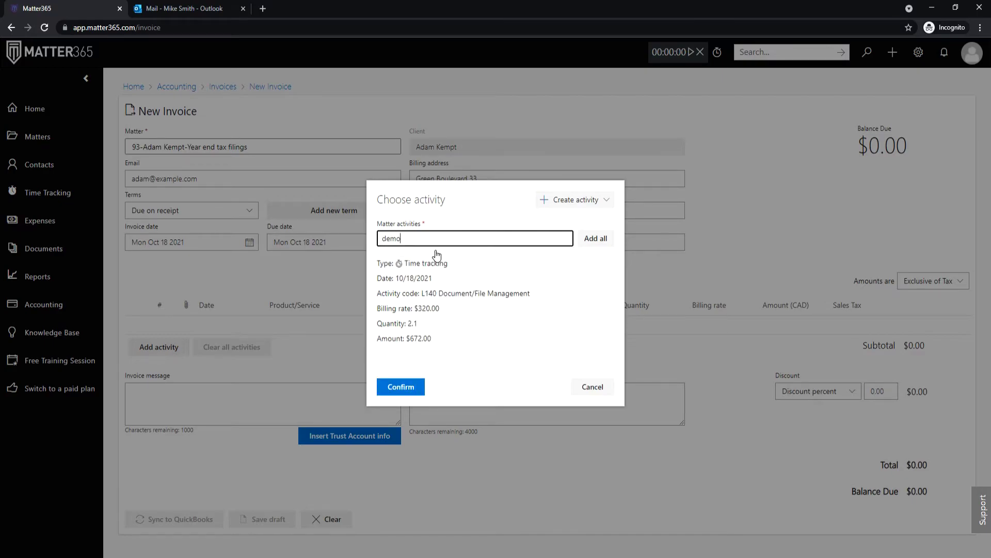
click(398, 387)
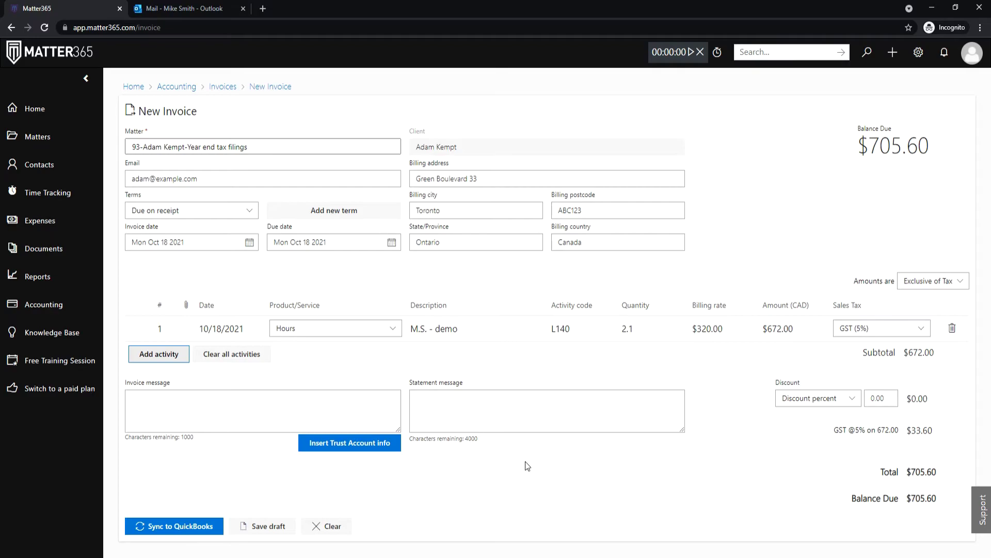
Step: Insert trust account balance details into the invoice message and go to Accounting
click(366, 446)
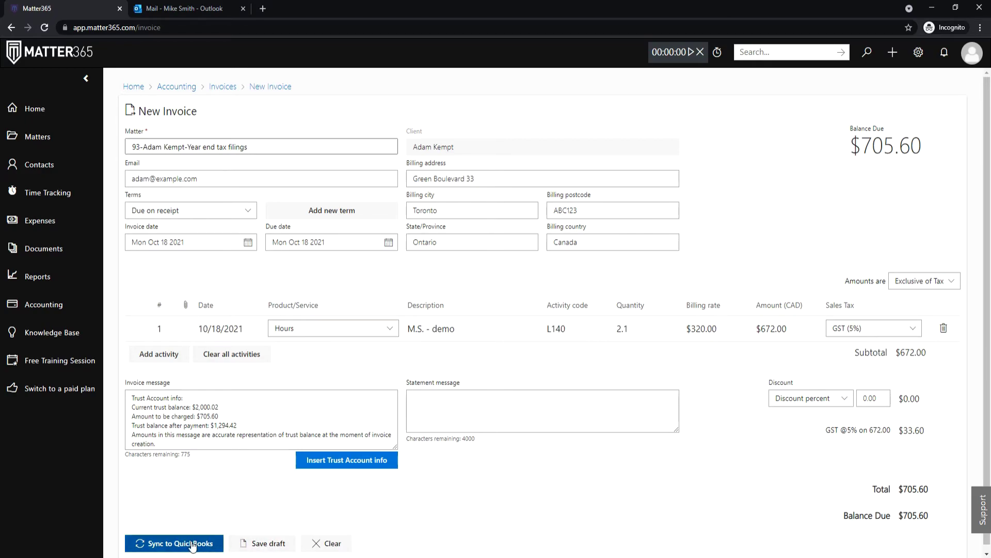
click(56, 303)
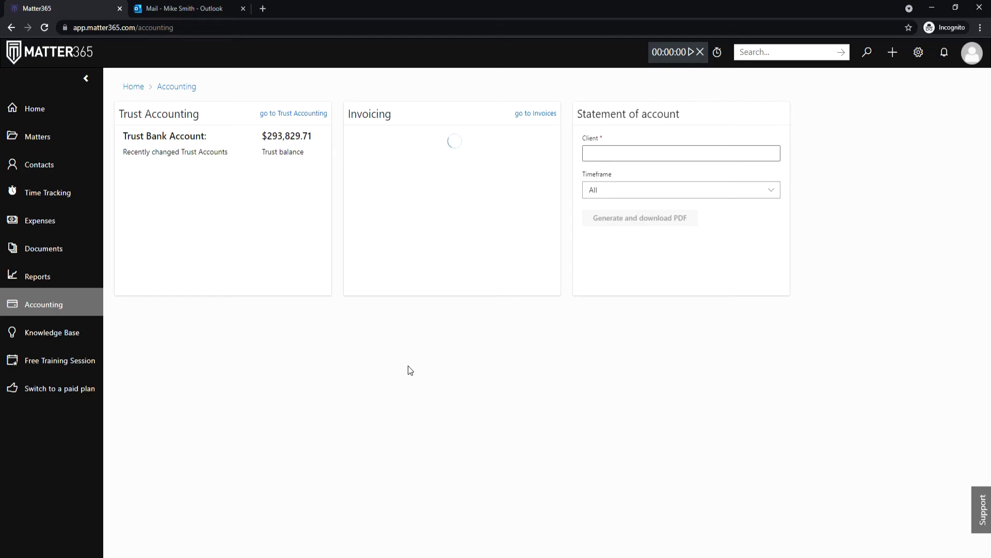
Step: Set up a new trust account for the Sale of 123 main street matter
click(300, 115)
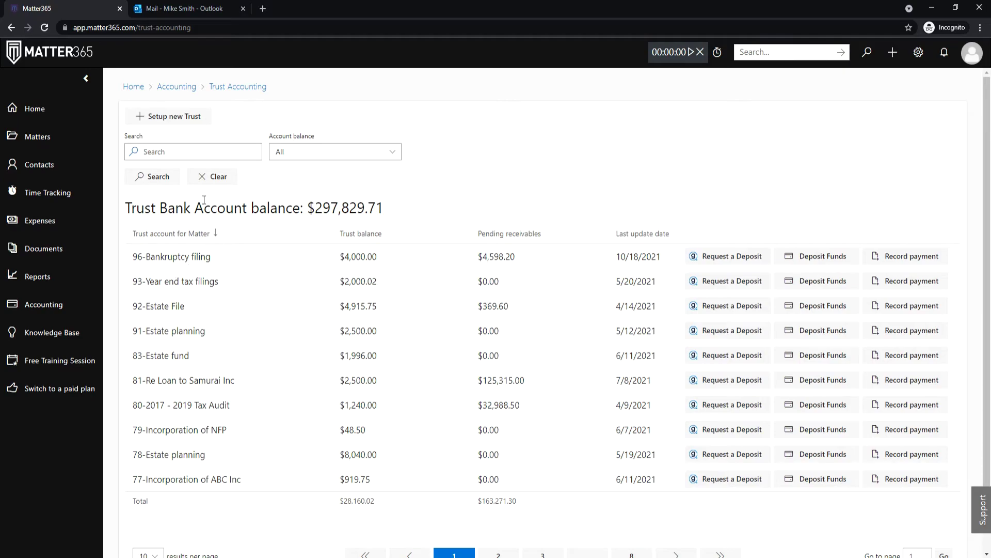
click(193, 119)
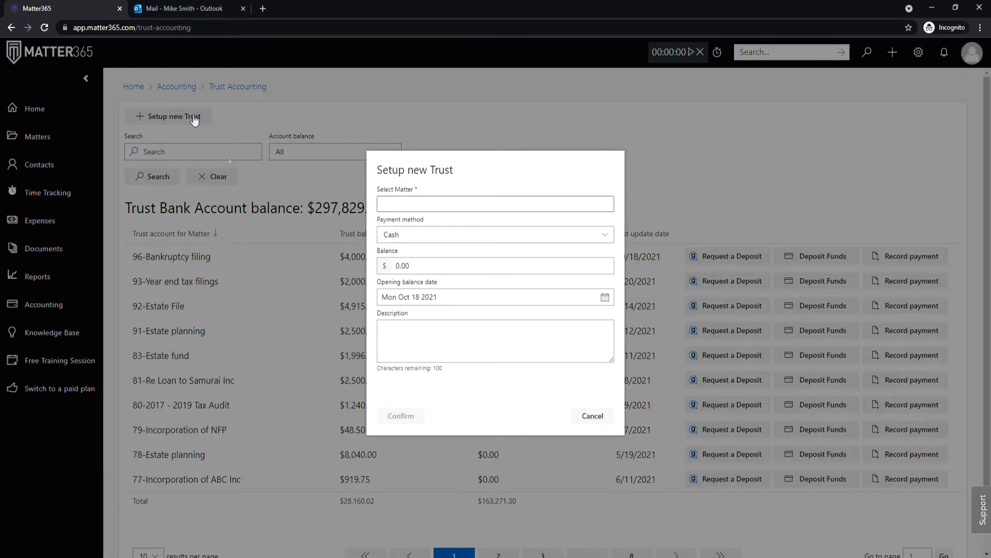
click(430, 204)
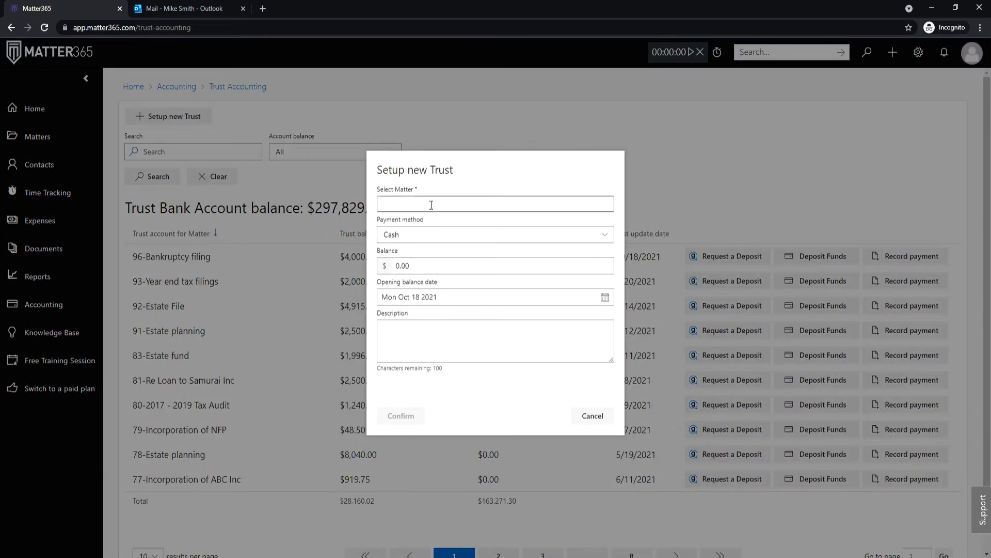
click(435, 221)
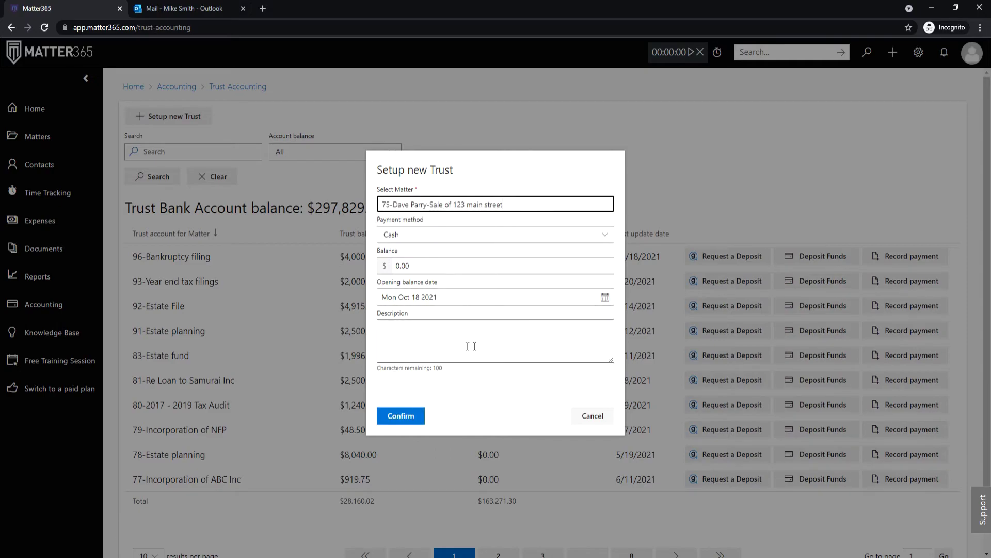
click(584, 416)
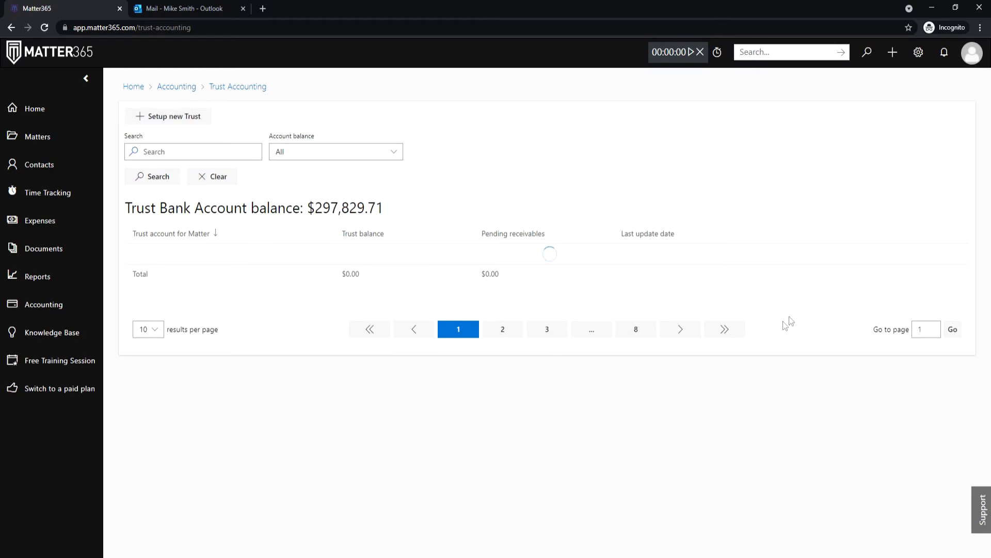
Step: Record a payment on invoices 1851 and 1849 from the Bankruptcy filing trust
click(901, 262)
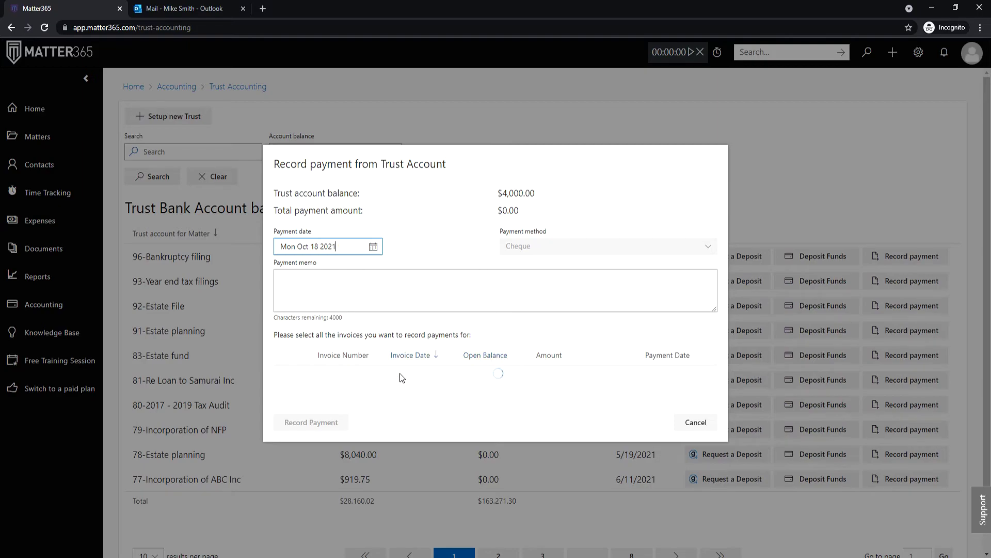
click(287, 319)
click(286, 345)
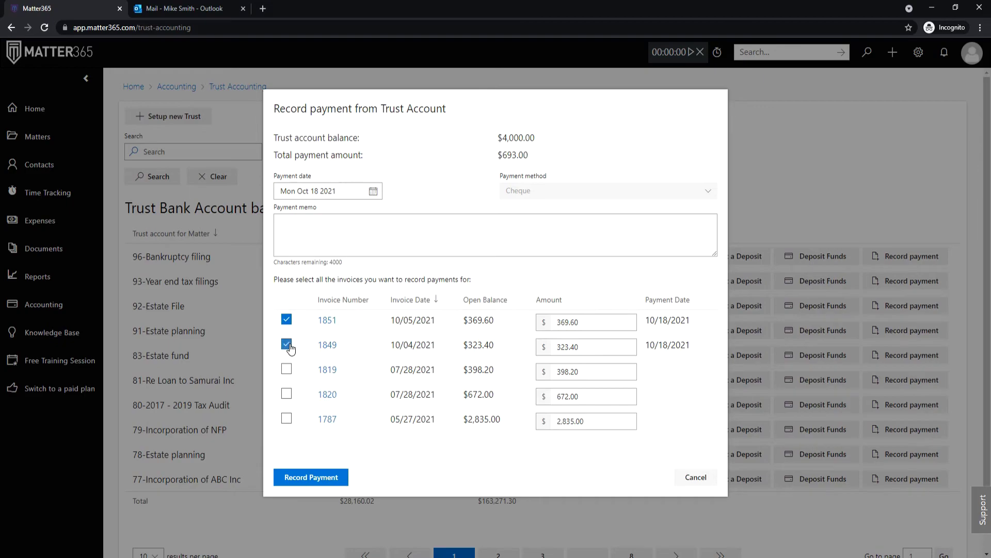
click(325, 484)
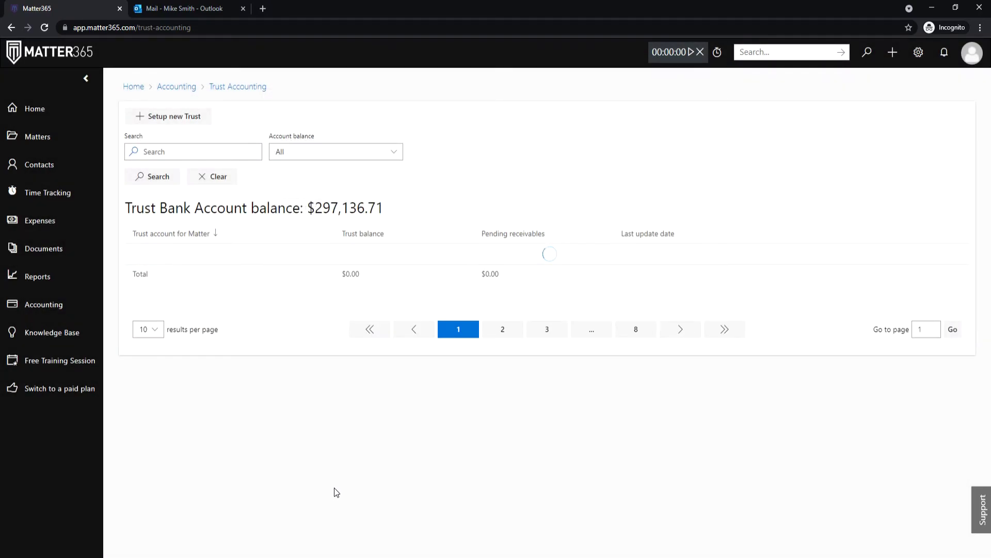
click(90, 176)
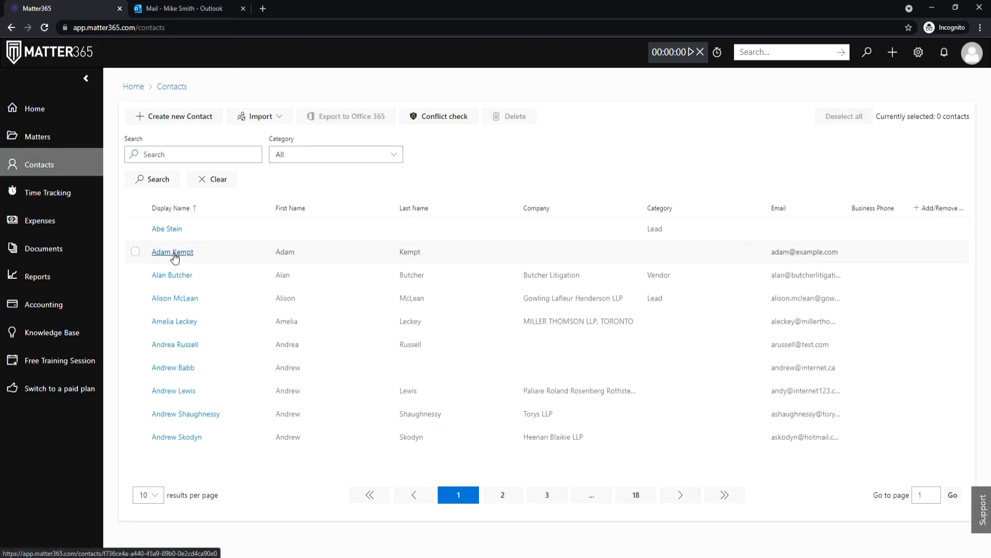
click(168, 252)
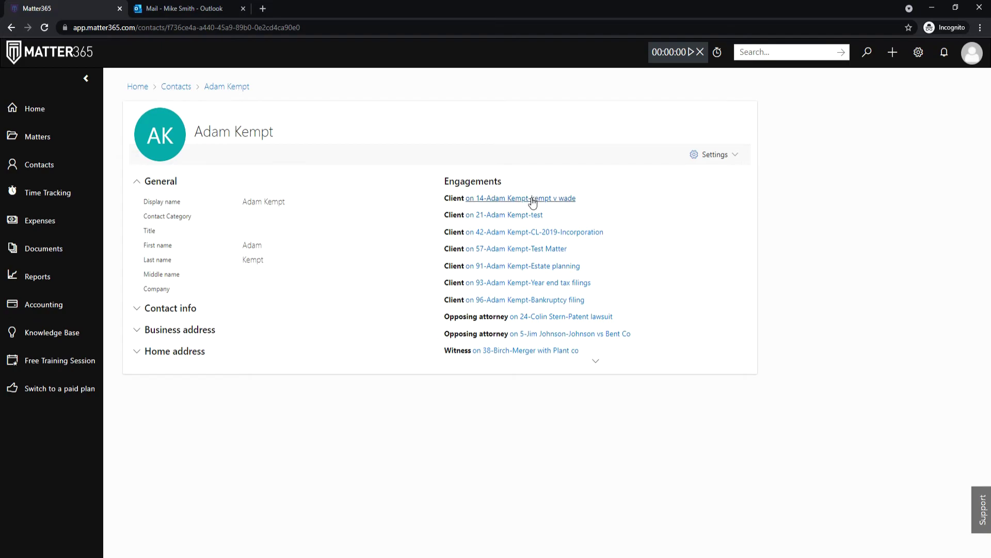
click(56, 111)
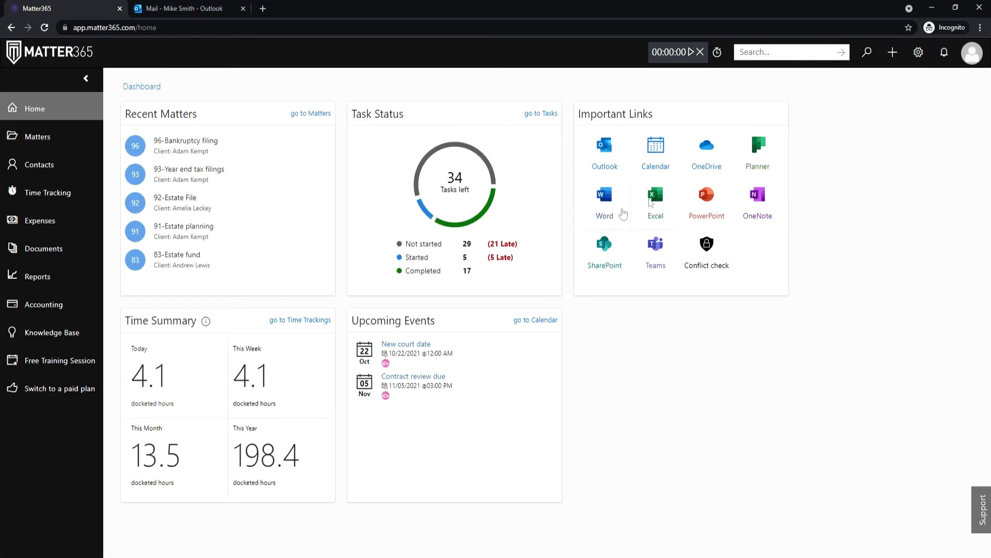
click(710, 247)
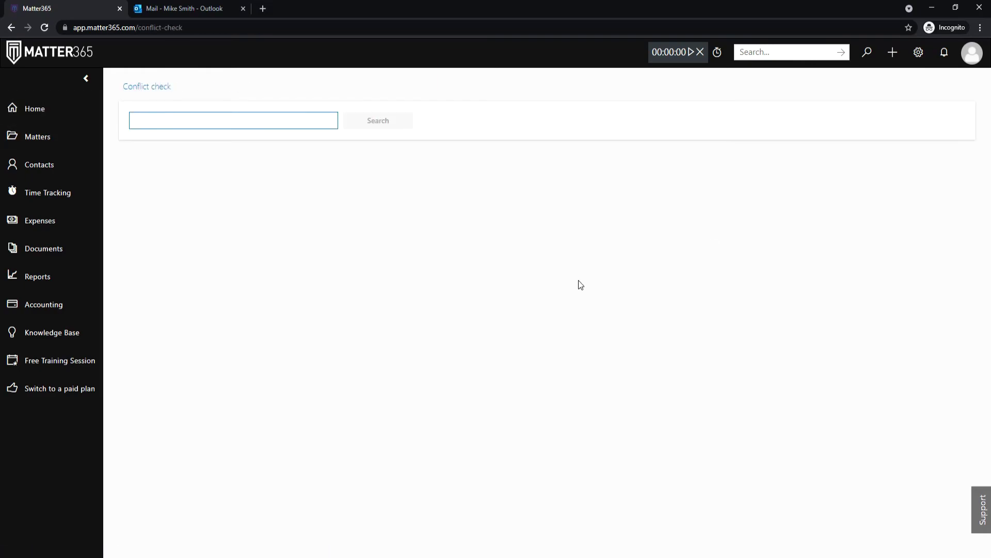
text(adam)
Step: Run the conflict check on the client's first name and highlight the lunch event in calendar results
key(Return)
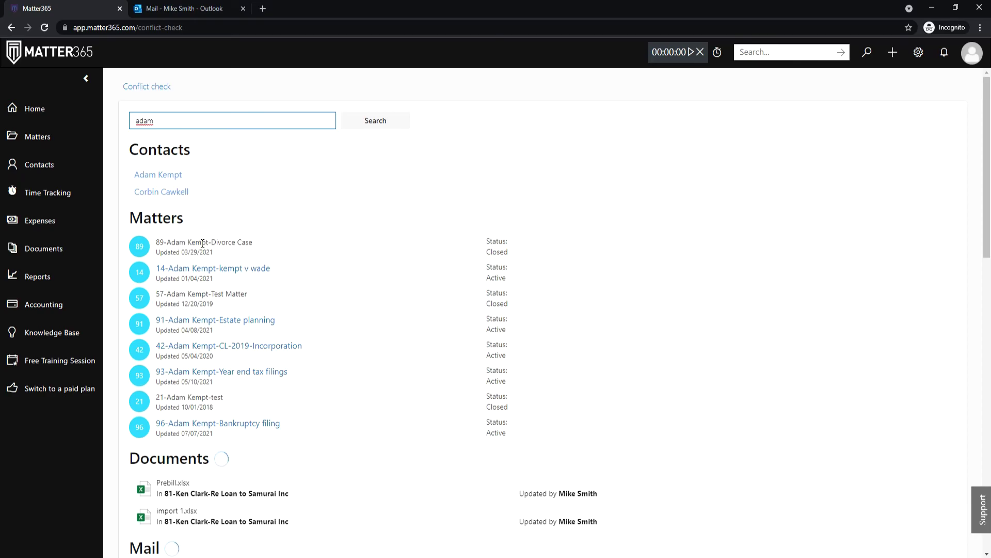
scroll(238, 356, down, 3)
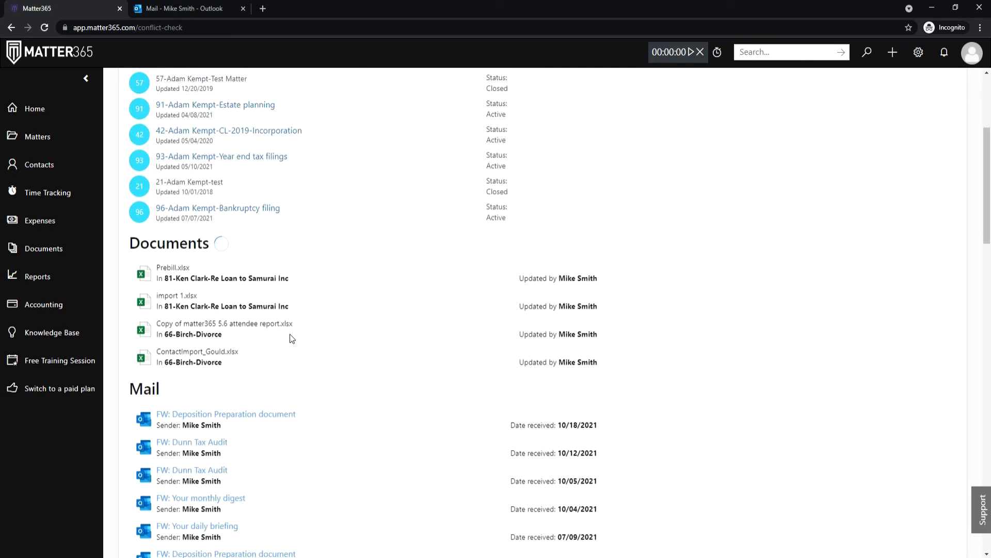
scroll(291, 338, down, 2)
scroll(292, 339, down, 1)
scroll(291, 338, down, 3)
scroll(292, 342, down, 3)
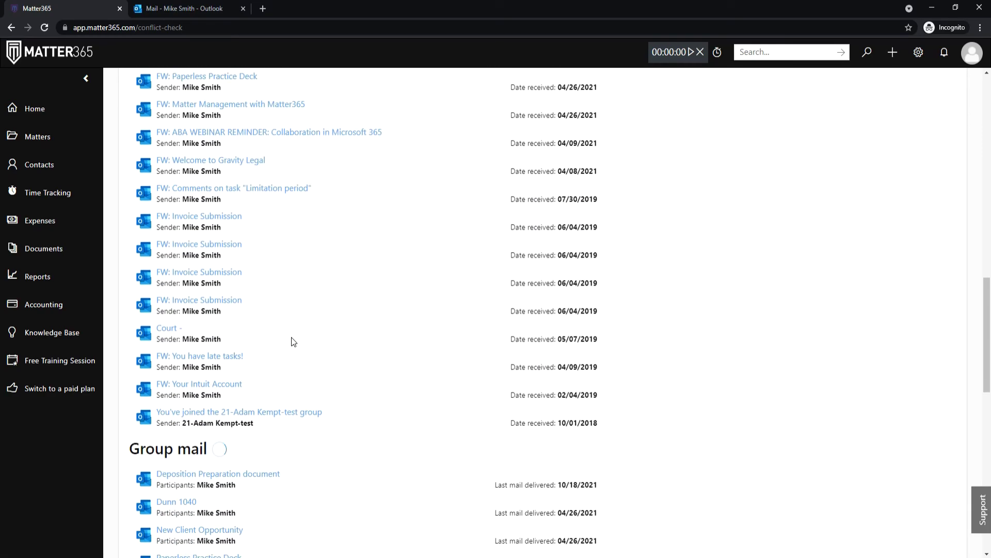
scroll(292, 341, down, 3)
scroll(292, 342, down, 3)
scroll(293, 341, down, 3)
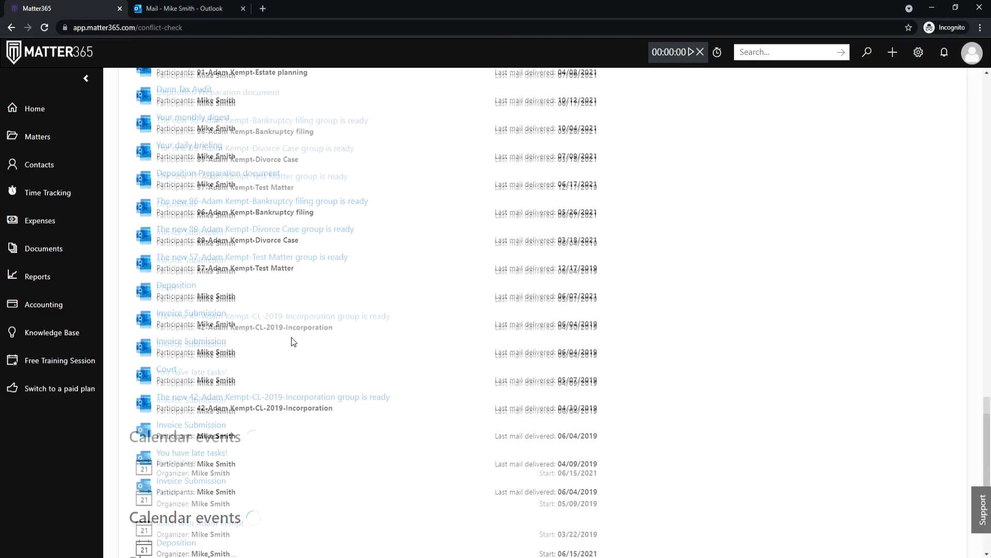
scroll(292, 342, down, 3)
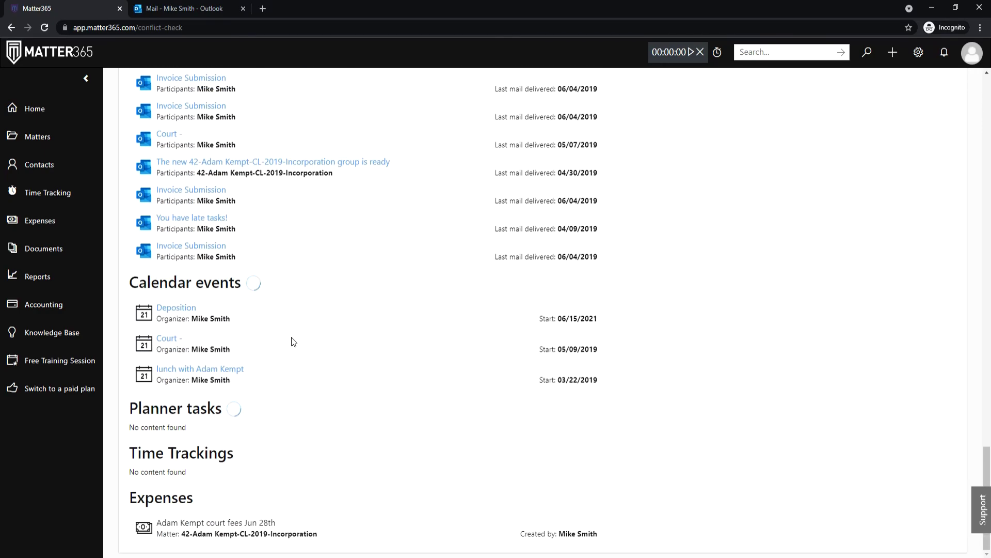
drag(256, 364, 254, 396)
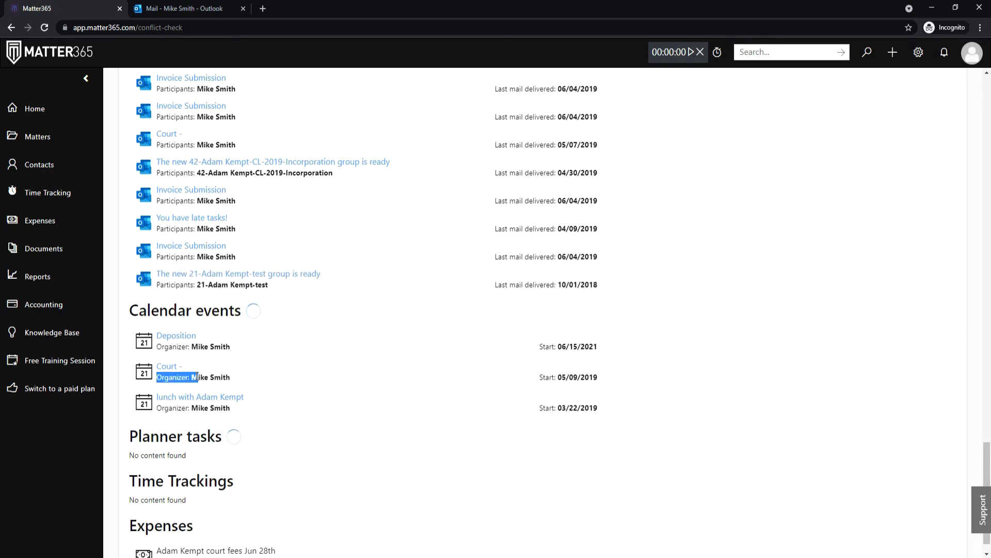
drag(175, 404, 157, 396)
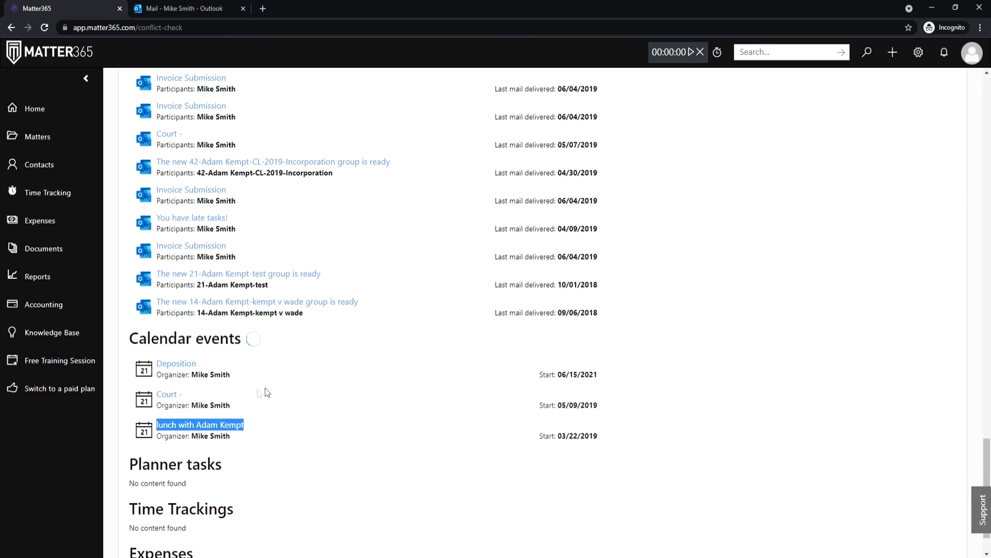
Step: Search matter documents for 'calculation' files, then return to the home dashboard
click(72, 249)
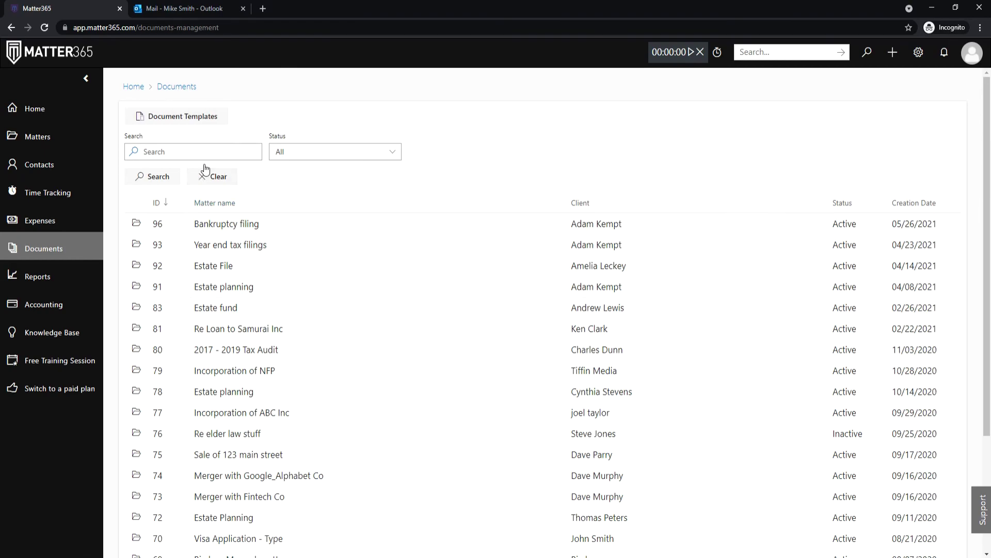
click(194, 154)
text(calculation)
click(158, 177)
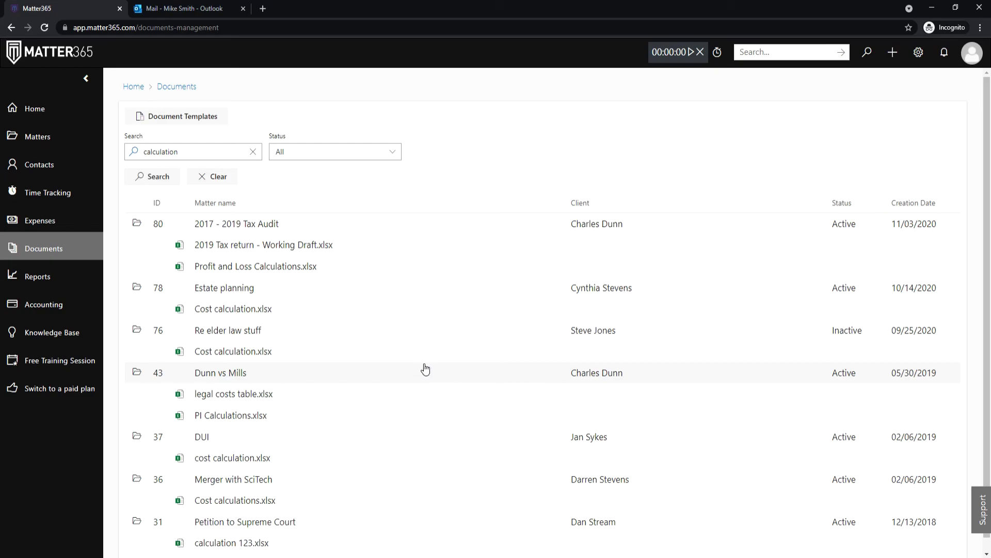
click(67, 106)
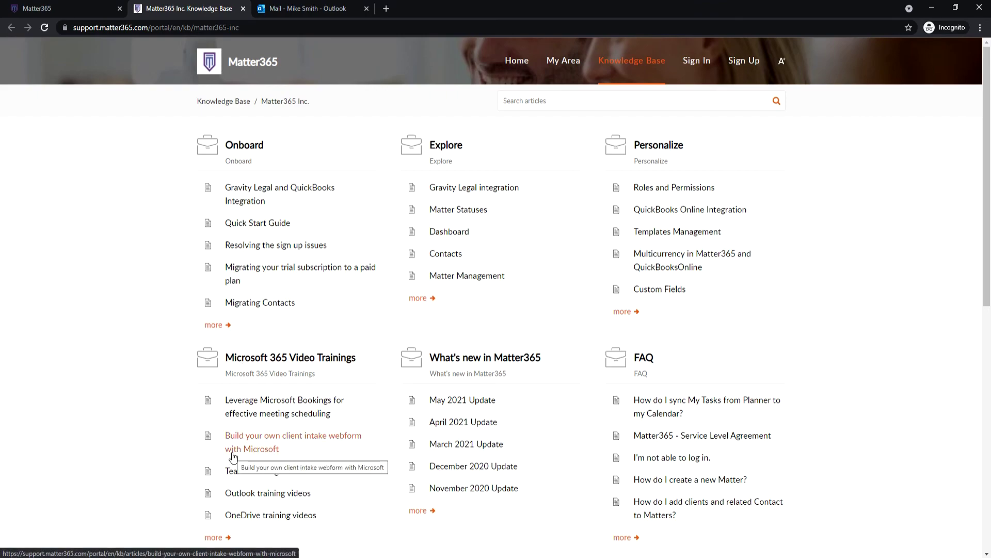
Step: Open a new browser tab for the Matter365 website
click(386, 9)
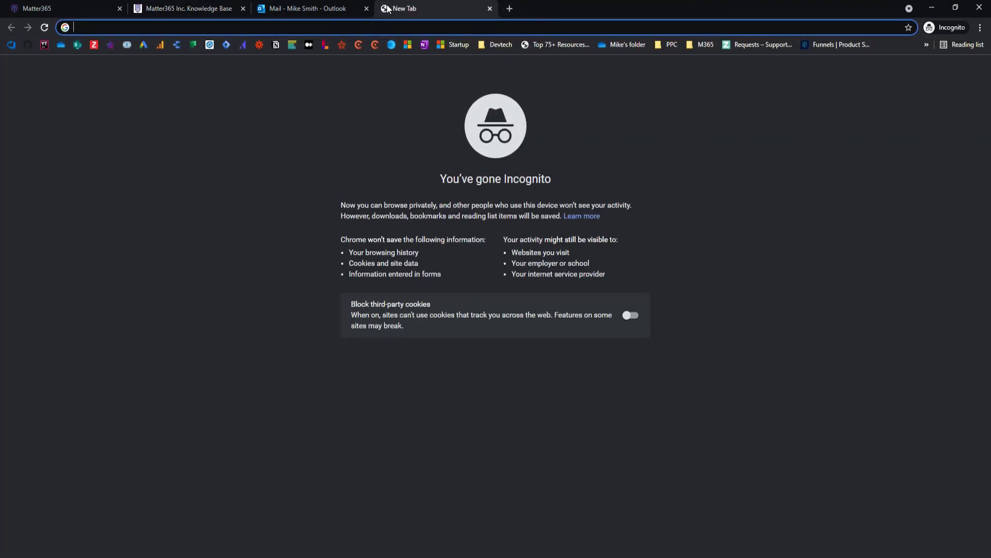